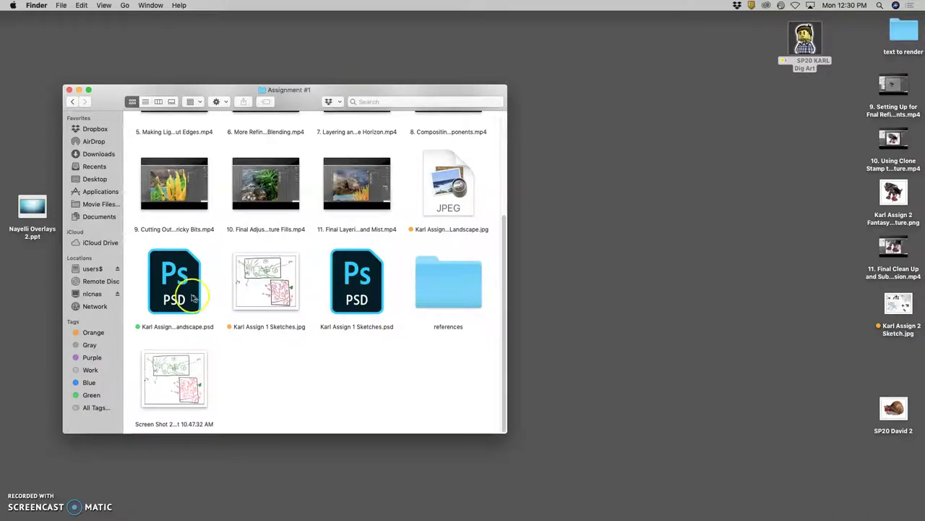
Step: Open the Assignment 1 Fantasy Landscape PSD in Photoshop
{"action": "left_click", "coordinate": [186, 292]}
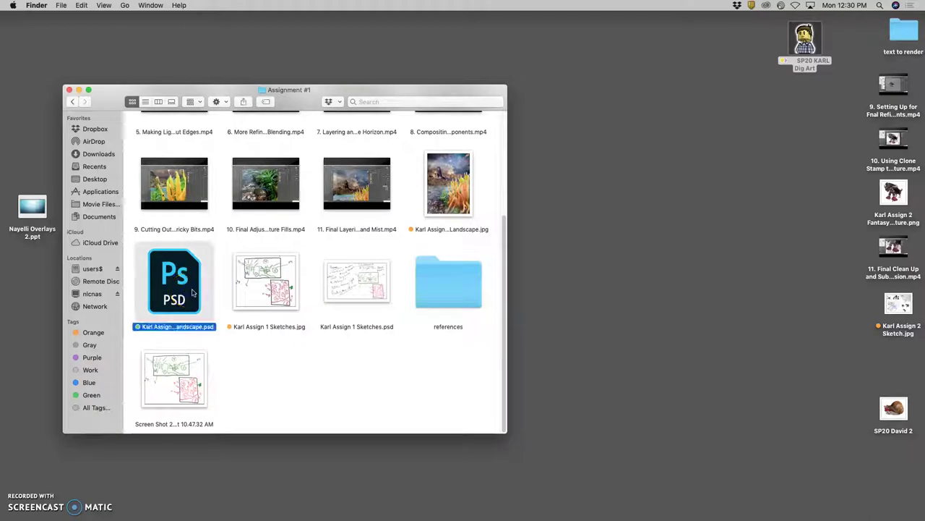
{"action": "double_click", "coordinate": [192, 292]}
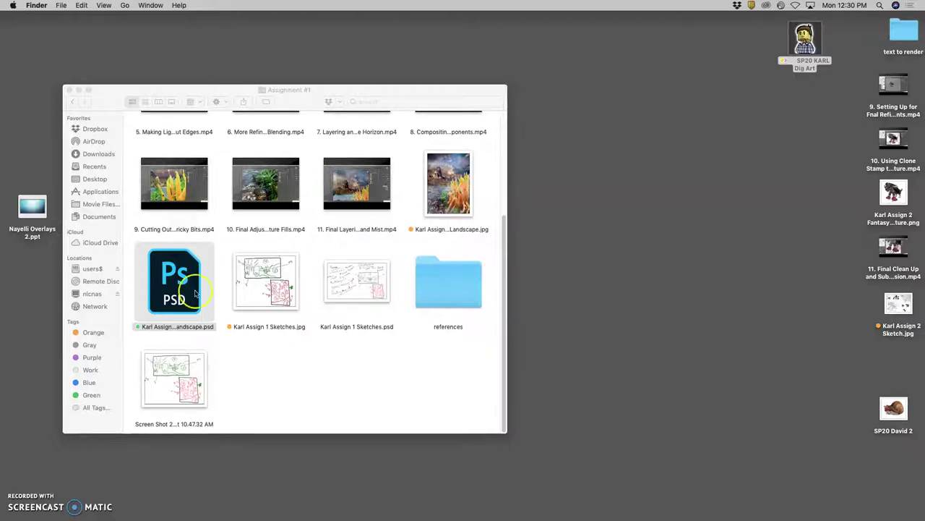
{"action": "left_click", "coordinate": [187, 293]}
{"action": "left_click", "coordinate": [424, 407]}
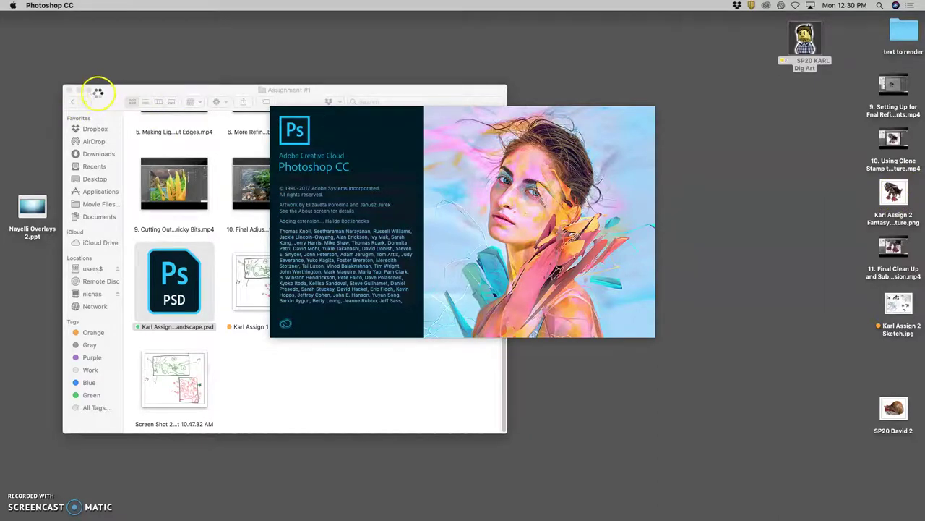
Step: Open the Fantasy Creature PSD from the Assignment #2 folder
{"action": "left_click", "coordinate": [72, 102]}
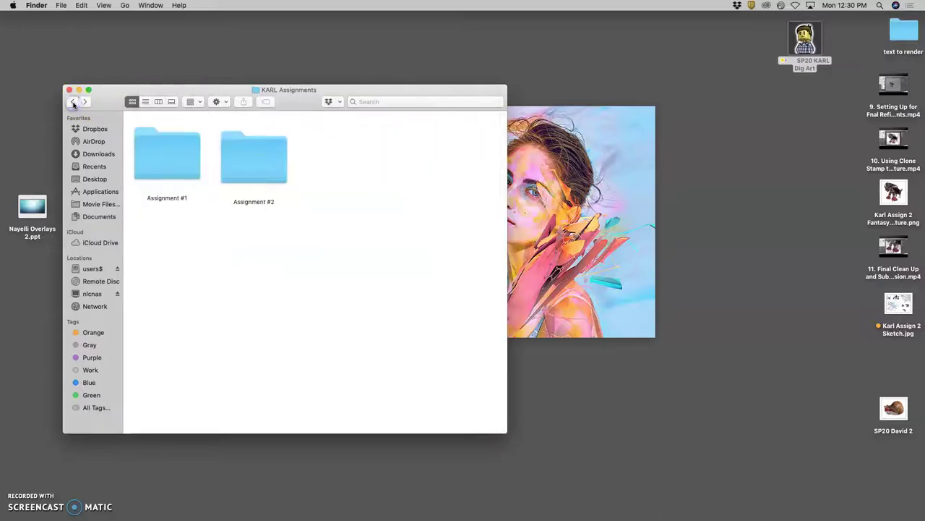
{"action": "left_click", "coordinate": [267, 175]}
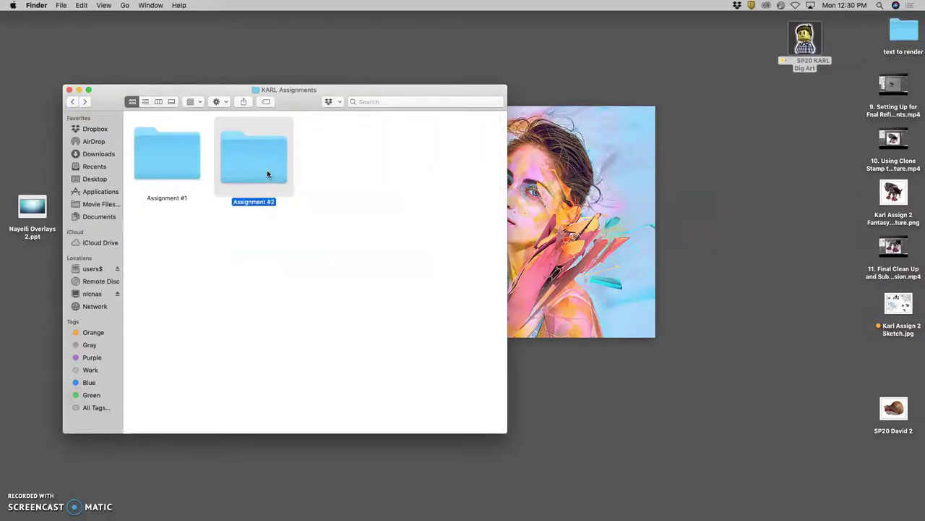
{"action": "left_click", "coordinate": [359, 170]}
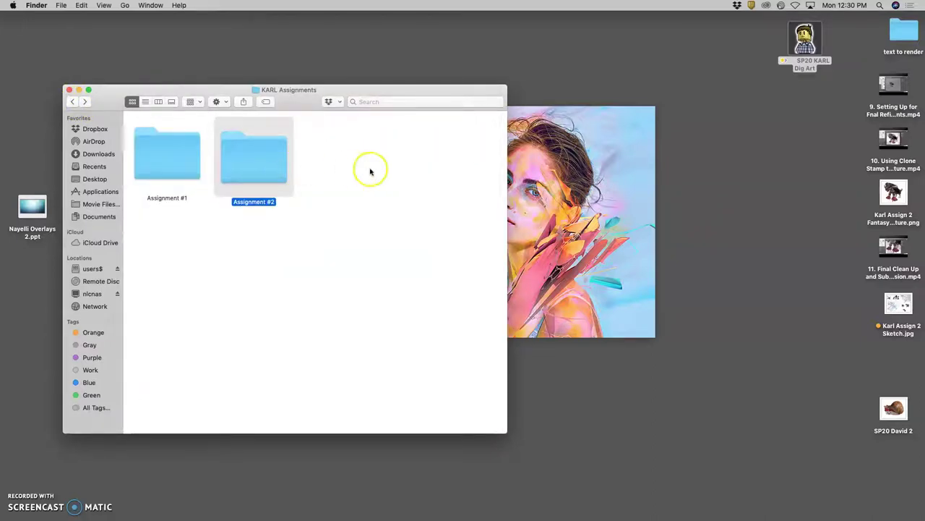
{"action": "double_click", "coordinate": [278, 168]}
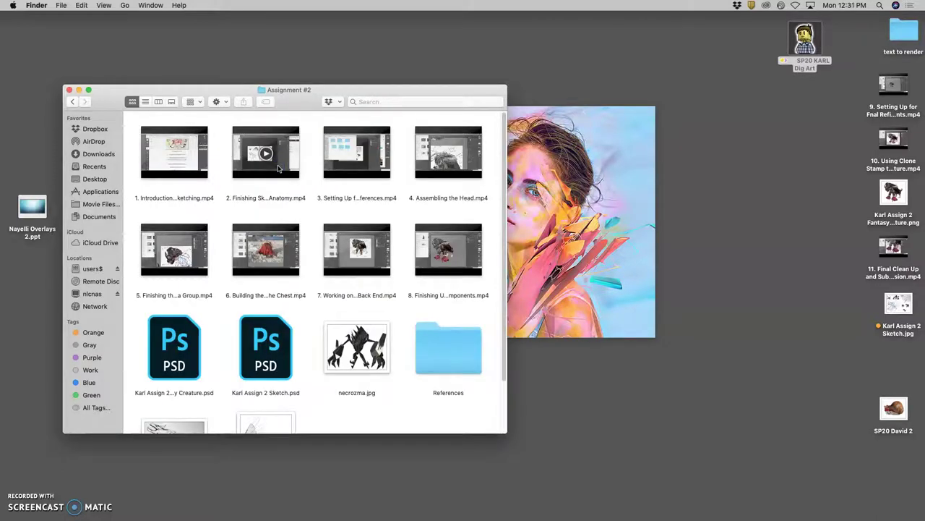
{"action": "scroll", "coordinate": [372, 203], "scroll_direction": "down", "scroll_amount": 5}
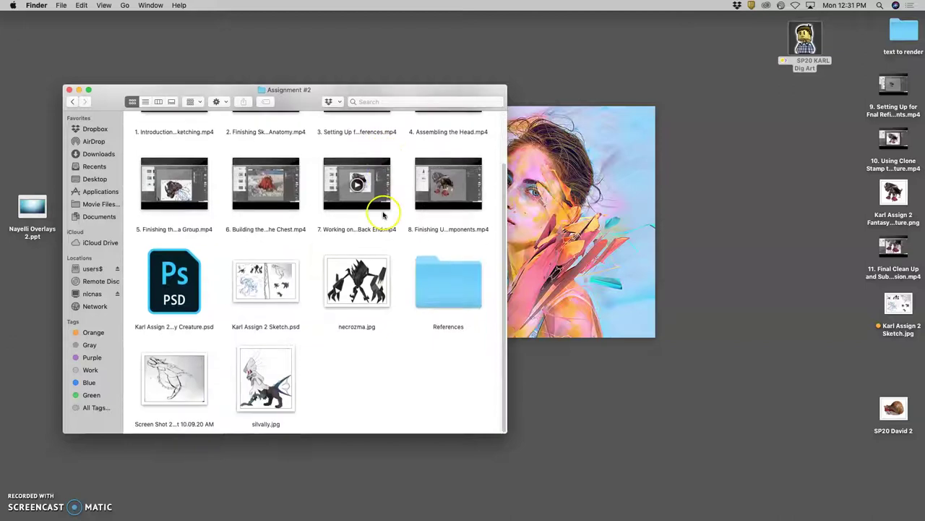
{"action": "double_click", "coordinate": [186, 279]}
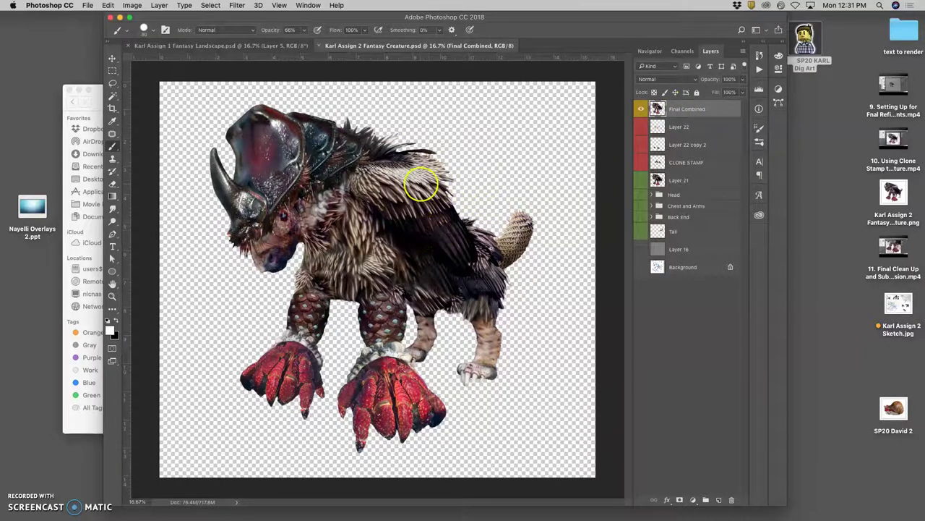
Step: Erase the ragged leftover fringe along the front edge of the creature's snout on the Final Combined layer
{"action": "key", "text": "super+equal"}
{"action": "key", "text": "super+equal"}
{"action": "key", "text": "super+equal"}
{"action": "key", "text": "super+equal"}
{"action": "key", "text": "super+equal"}
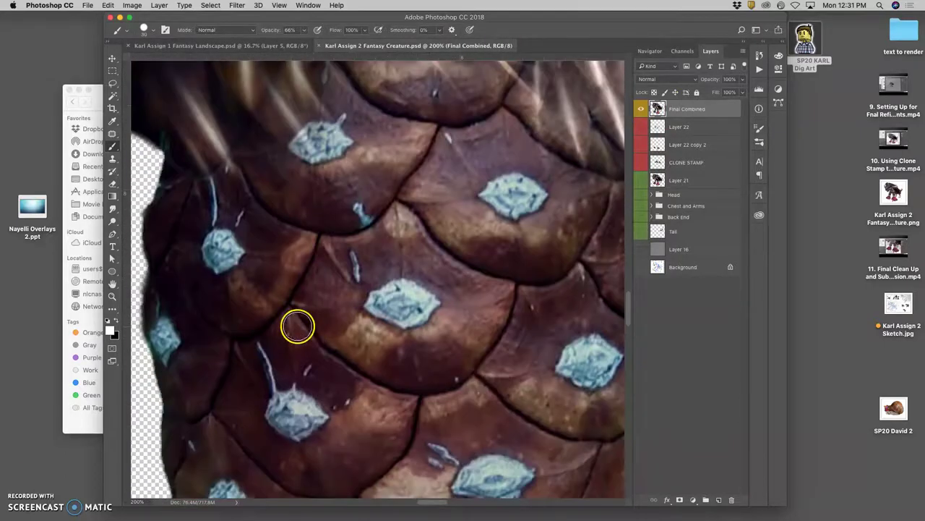
{"action": "key", "text": "super+equal"}
{"action": "scroll", "coordinate": [319, 271], "scroll_direction": "down", "scroll_amount": 5}
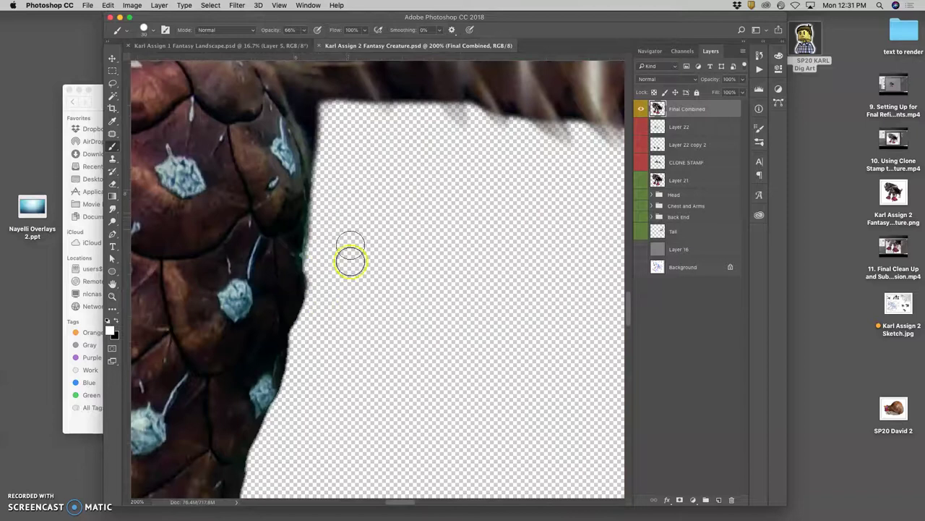
{"action": "scroll", "coordinate": [289, 275], "scroll_direction": "up", "scroll_amount": 10}
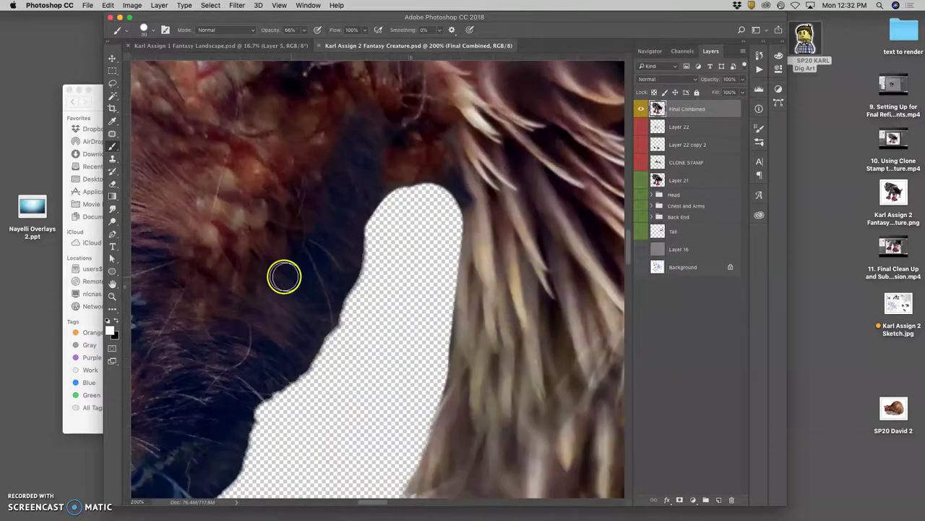
{"action": "scroll", "coordinate": [282, 276], "scroll_direction": "down", "scroll_amount": 5}
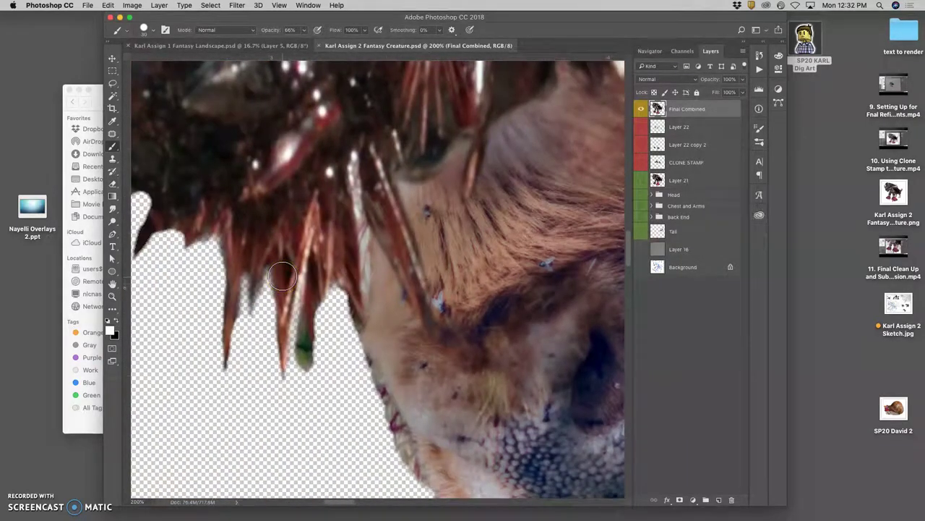
{"action": "scroll", "coordinate": [282, 276], "scroll_direction": "up", "scroll_amount": 1}
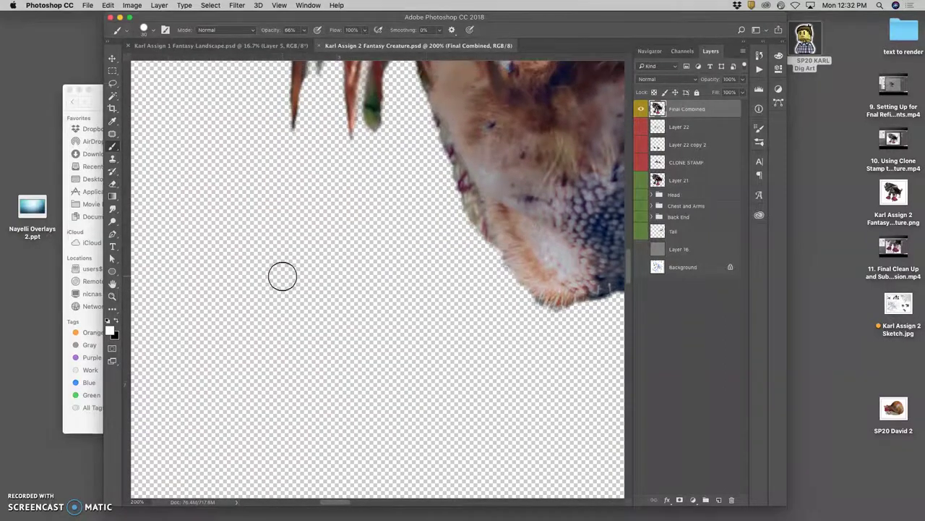
{"action": "scroll", "coordinate": [440, 165], "scroll_direction": "up", "scroll_amount": 4}
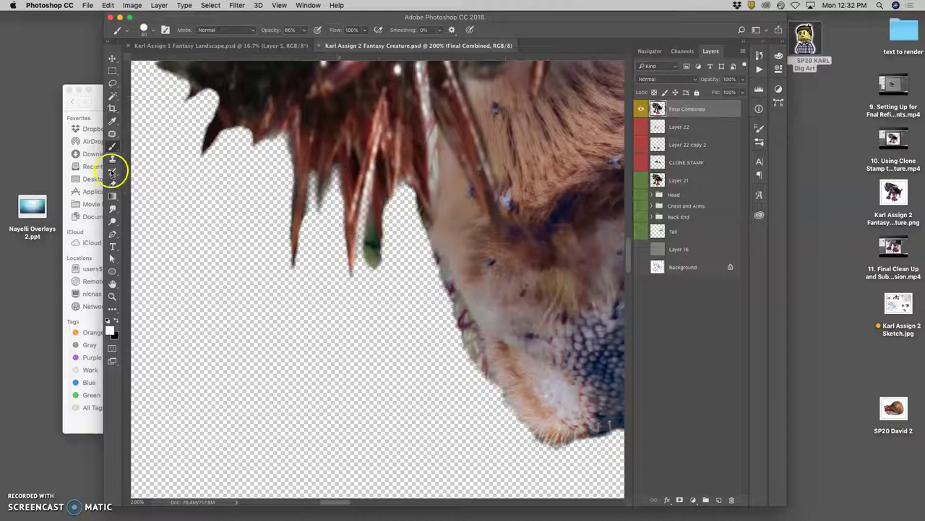
{"action": "left_click", "coordinate": [113, 181]}
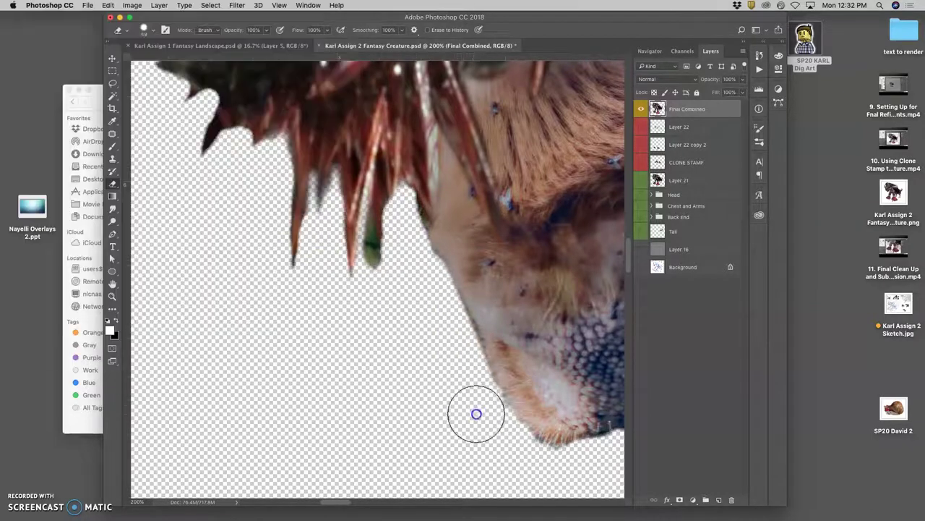
{"action": "left_click_drag", "start_coordinate": [405, 265], "coordinate": [417, 276]}
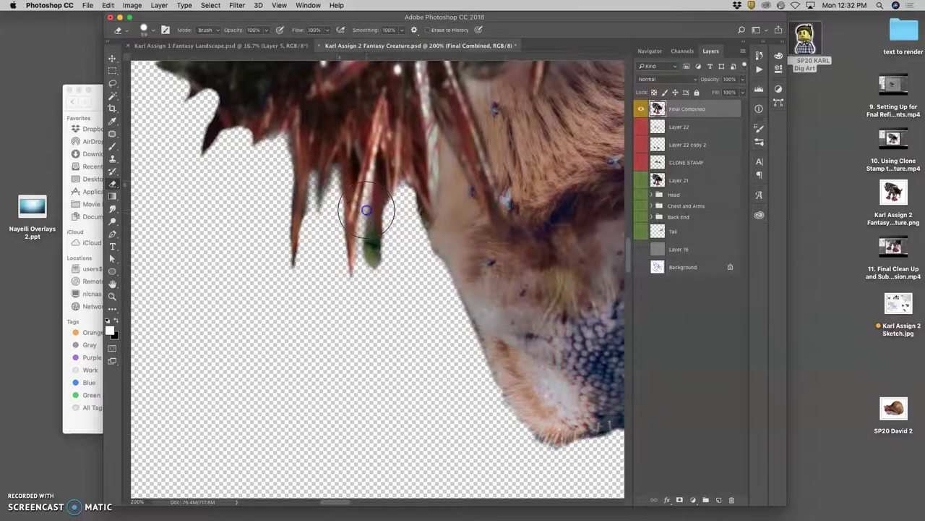
Step: Erase the green remnant from the spike beneath the helmet and clean the edges between the spikes and the face
{"action": "left_click_drag", "start_coordinate": [366, 232], "coordinate": [371, 281]}
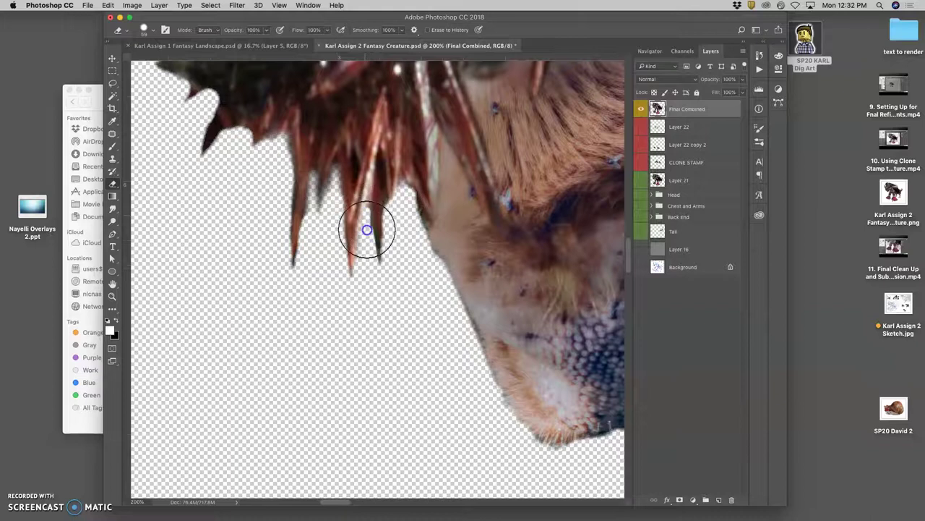
{"action": "mouse_move", "coordinate": [404, 236]}
{"action": "left_mouse_down"}
{"action": "mouse_move", "coordinate": [410, 210]}
{"action": "mouse_move", "coordinate": [417, 233]}
{"action": "mouse_move", "coordinate": [407, 190]}
{"action": "mouse_move", "coordinate": [413, 206]}
{"action": "mouse_move", "coordinate": [363, 215]}
{"action": "left_mouse_up"}
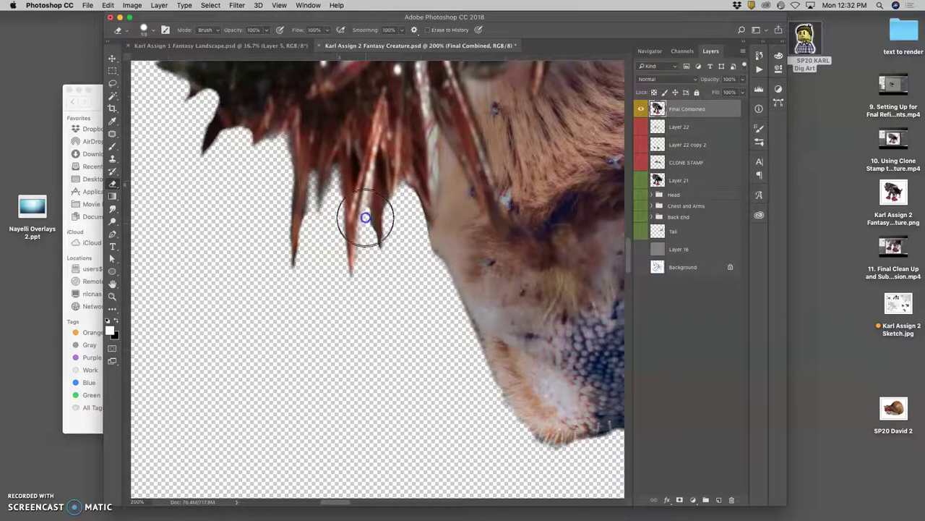
{"action": "left_click_drag", "start_coordinate": [412, 200], "coordinate": [426, 261]}
Step: Save the cleaned-up Fantasy Creature document
{"action": "key", "text": "super+minus"}
{"action": "key", "text": "super+minus"}
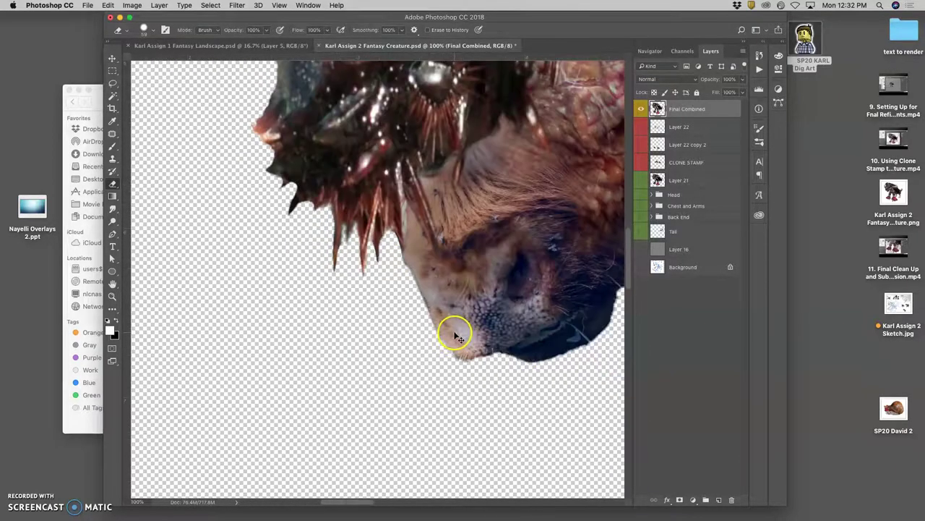
{"action": "key", "text": "super+minus"}
{"action": "key", "text": "super+minus"}
{"action": "key", "text": "super+minus"}
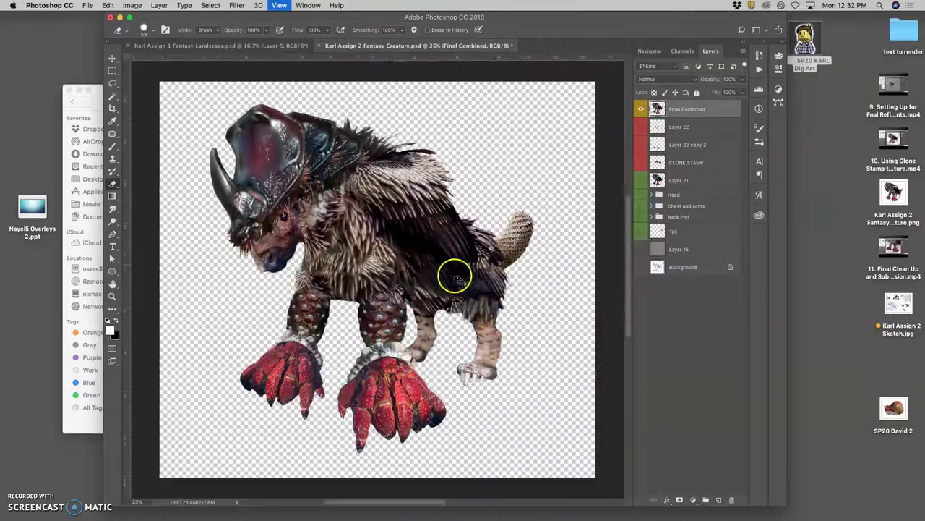
{"action": "key", "text": "super+minus"}
{"action": "mouse_move", "coordinate": [487, 282]}
{"action": "left_mouse_down"}
{"action": "mouse_move", "coordinate": [352, 266]}
{"action": "mouse_move", "coordinate": [448, 272]}
{"action": "left_mouse_up"}
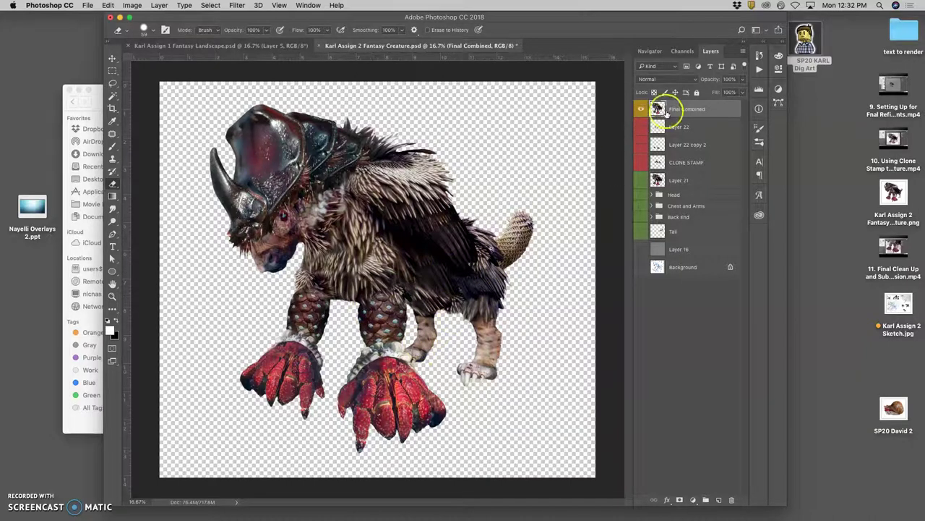
{"action": "left_click", "coordinate": [88, 5]}
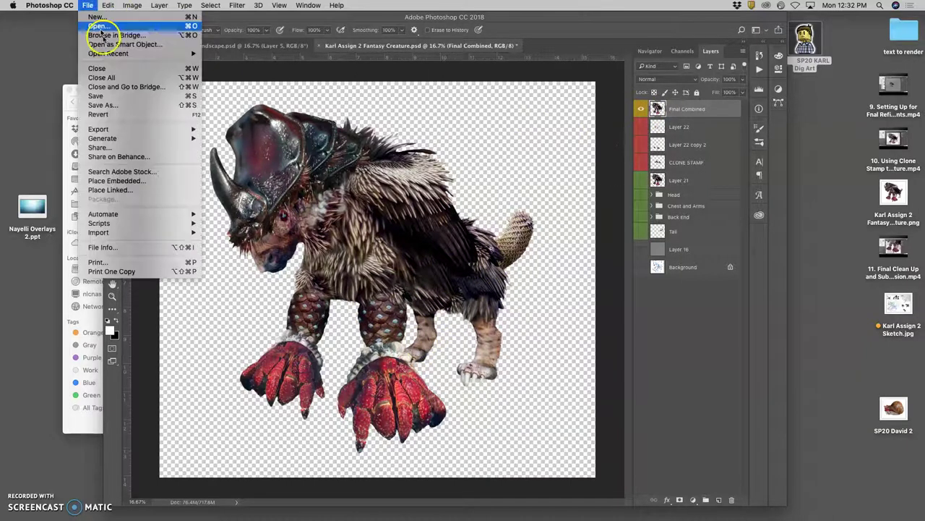
{"action": "left_click", "coordinate": [111, 96]}
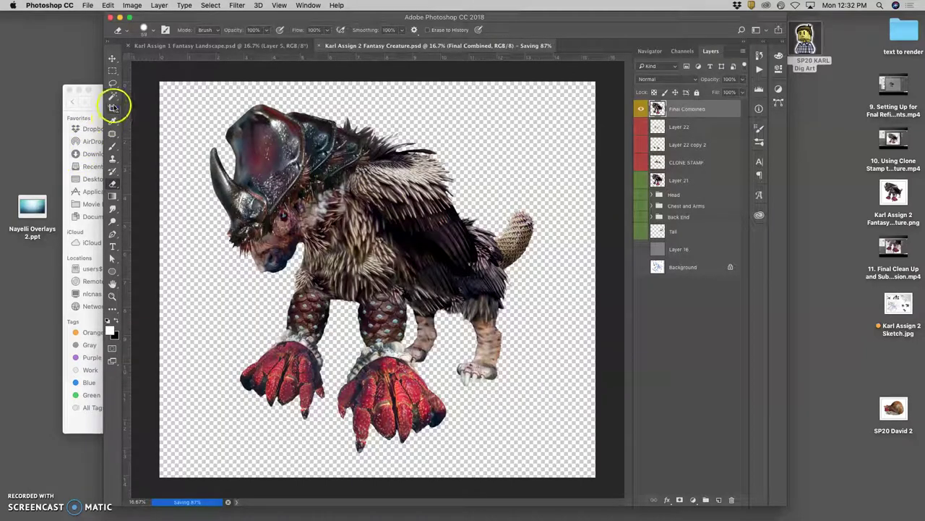
Step: Crop the canvas more tightly around the creature on all sides and save the document
{"action": "left_click", "coordinate": [112, 108]}
{"action": "left_click_drag", "start_coordinate": [161, 82], "coordinate": [180, 90]}
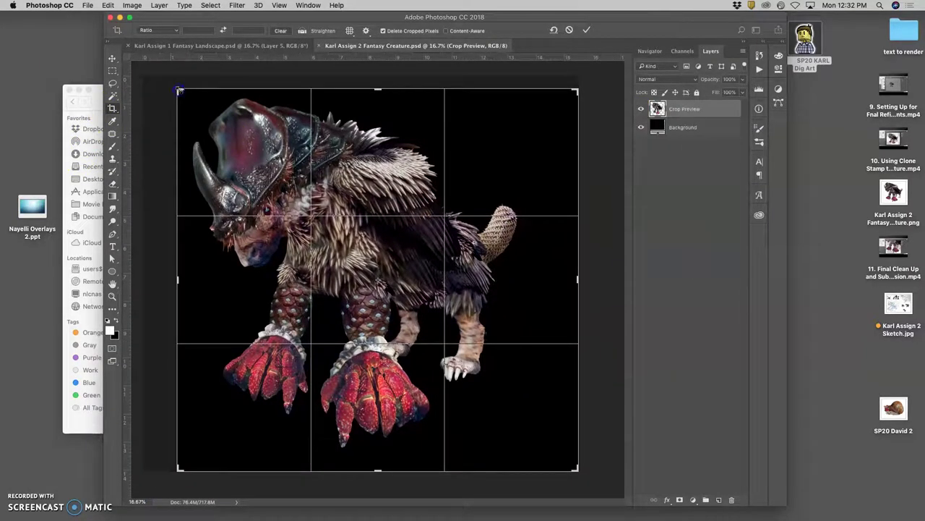
{"action": "left_click_drag", "start_coordinate": [577, 469], "coordinate": [553, 460]}
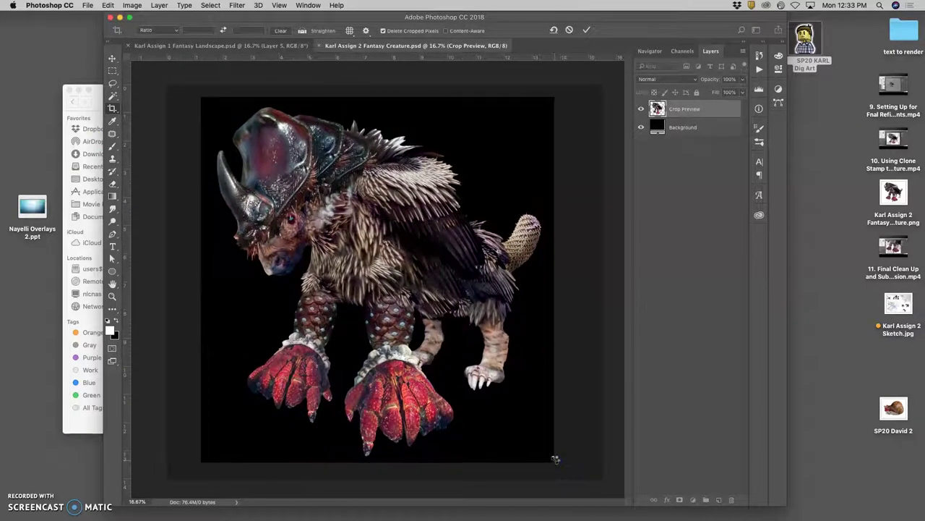
{"action": "key", "text": "Return"}
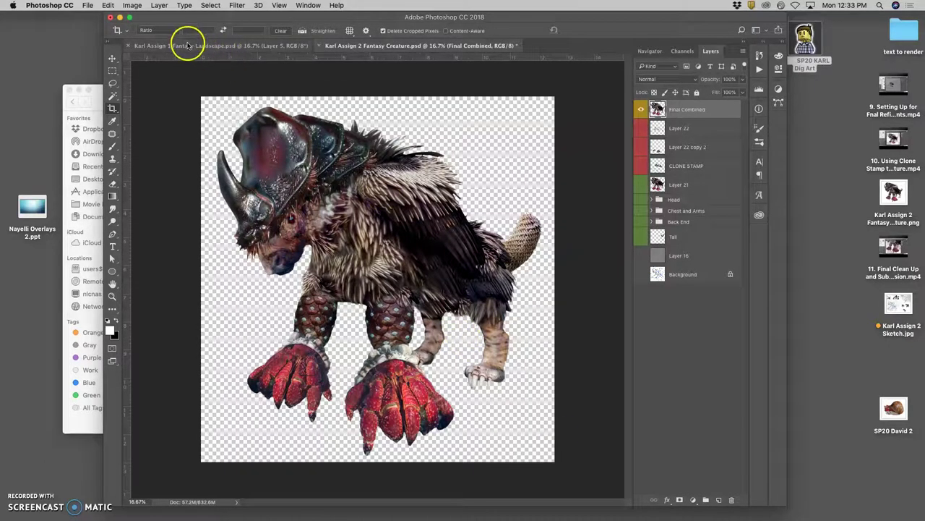
{"action": "left_click", "coordinate": [88, 6]}
{"action": "left_click", "coordinate": [108, 96]}
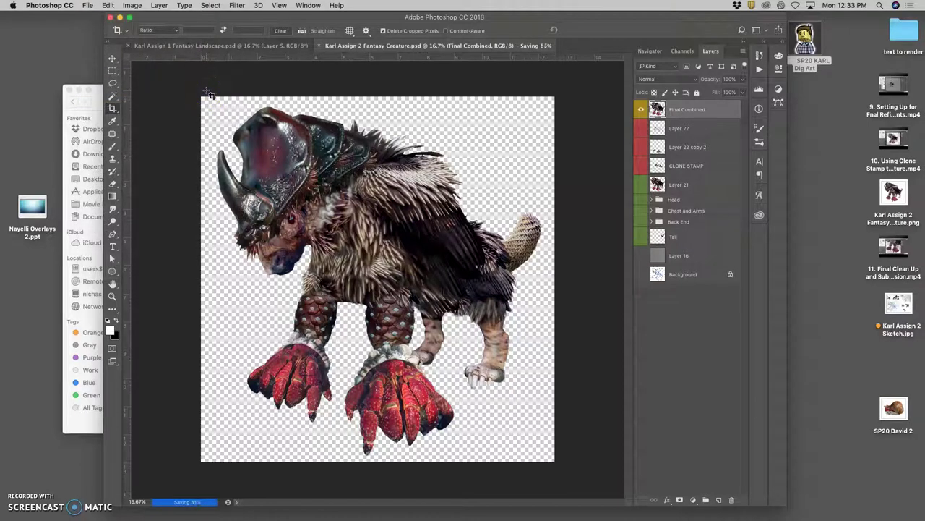
Step: Discard the old Fantasy Creature PNG from the desktop and save a new PNG copy there with the large file size option
{"action": "left_click_drag", "start_coordinate": [893, 197], "coordinate": [895, 510]}
{"action": "left_click", "coordinate": [87, 6]}
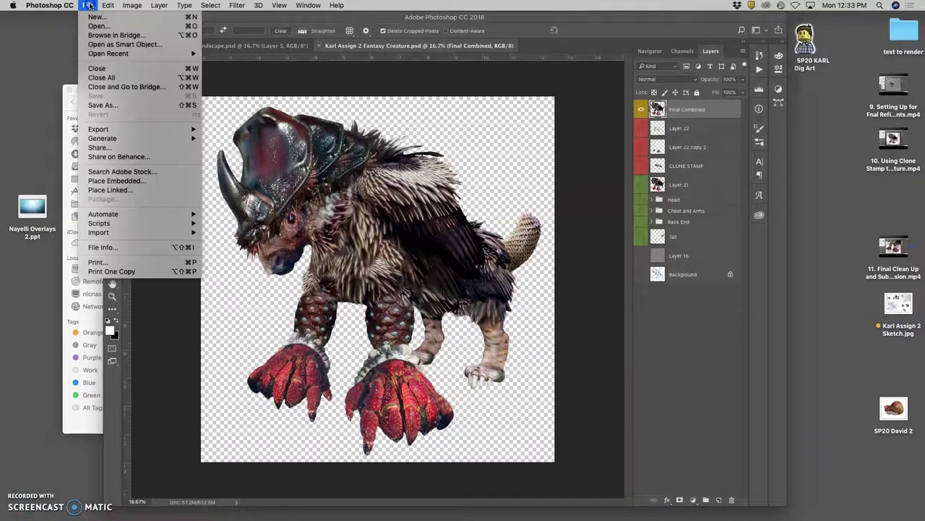
{"action": "left_click", "coordinate": [223, 113]}
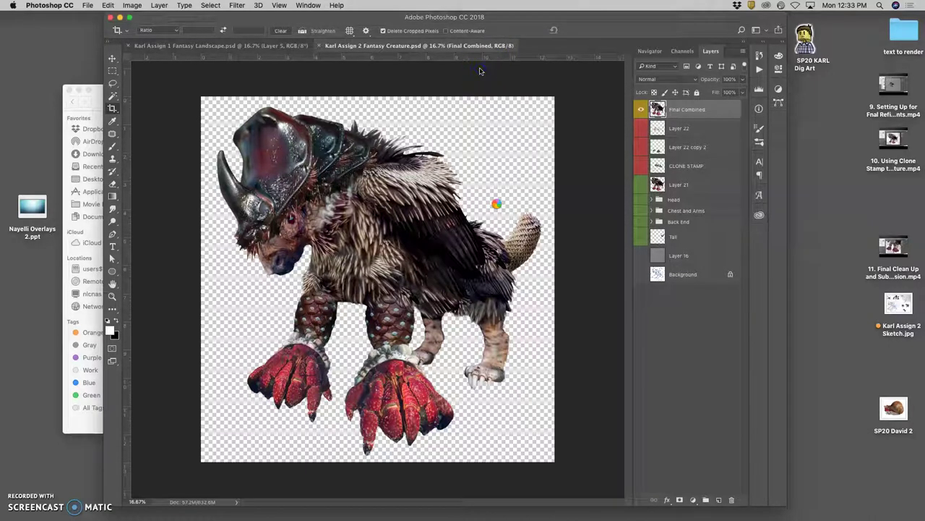
{"action": "left_click", "coordinate": [590, 56]}
{"action": "key", "text": "super+shift+s"}
{"action": "left_click", "coordinate": [432, 409]}
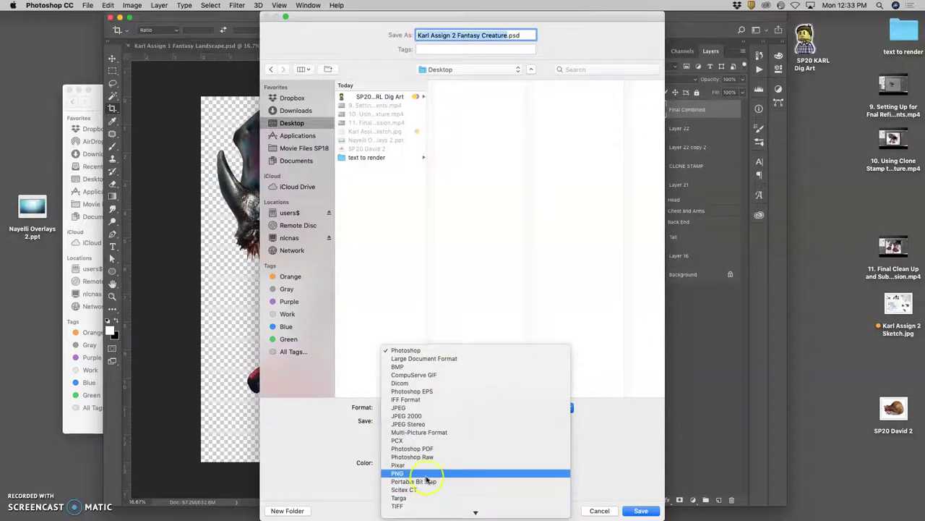
{"action": "left_click", "coordinate": [420, 475]}
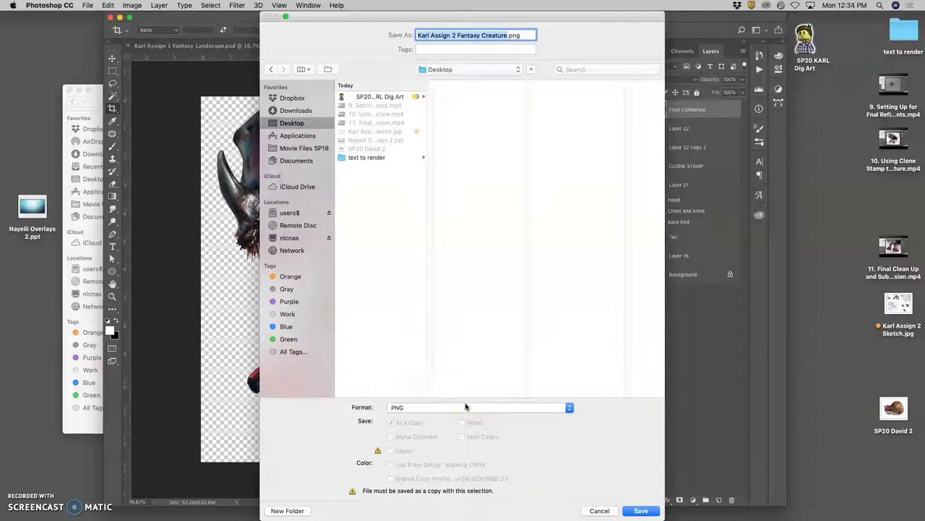
{"action": "left_click", "coordinate": [639, 511]}
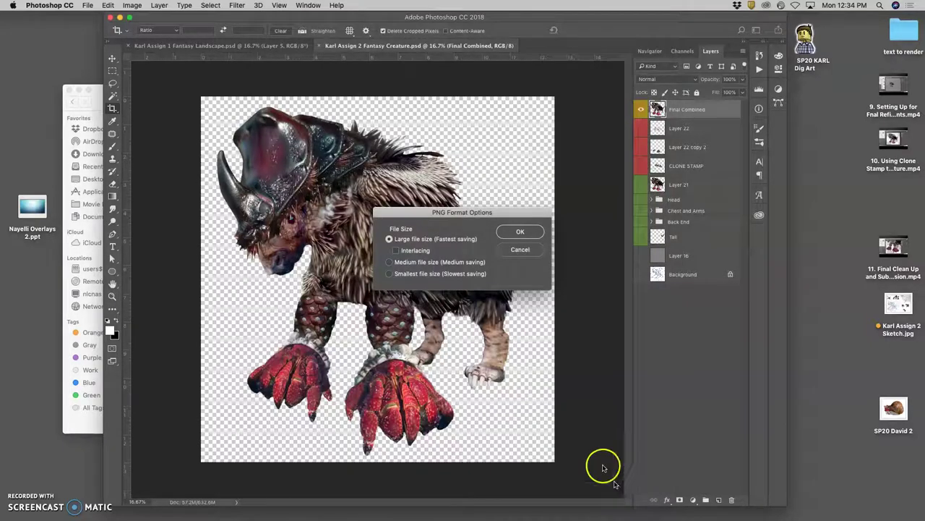
{"action": "left_click", "coordinate": [515, 233]}
Step: Switch to the Fantasy Landscape document and toggle the topmost starry texture layer repeatedly to examine its effect on the scene
{"action": "left_click", "coordinate": [189, 46]}
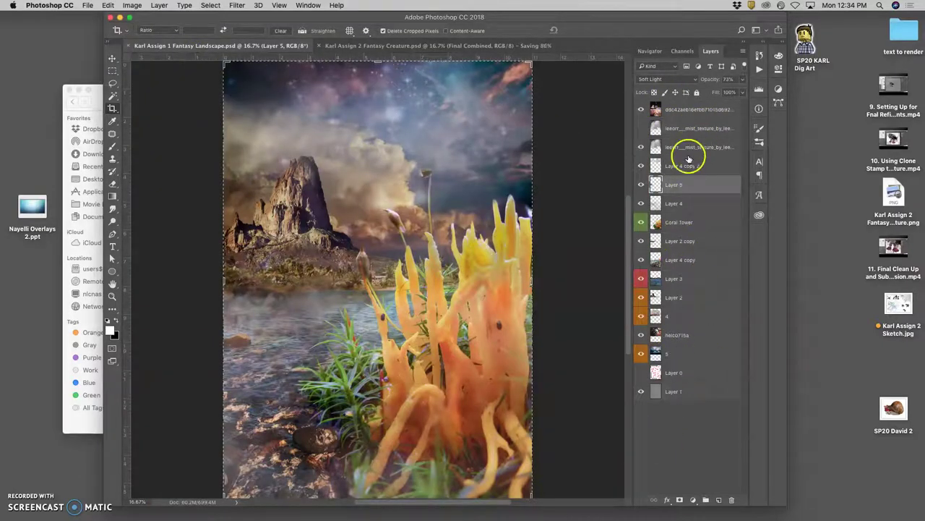
{"action": "left_click", "coordinate": [113, 82]}
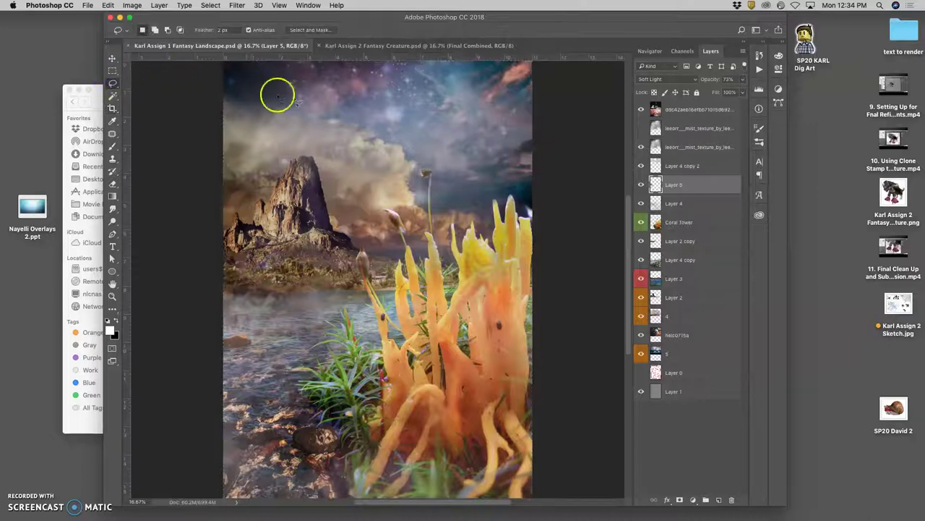
{"action": "left_click", "coordinate": [640, 110]}
{"action": "left_click", "coordinate": [640, 110]}
{"action": "left_click", "coordinate": [640, 111]}
{"action": "left_click", "coordinate": [640, 110]}
{"action": "left_click", "coordinate": [640, 111]}
{"action": "left_click", "coordinate": [640, 110]}
{"action": "left_click", "coordinate": [640, 111]}
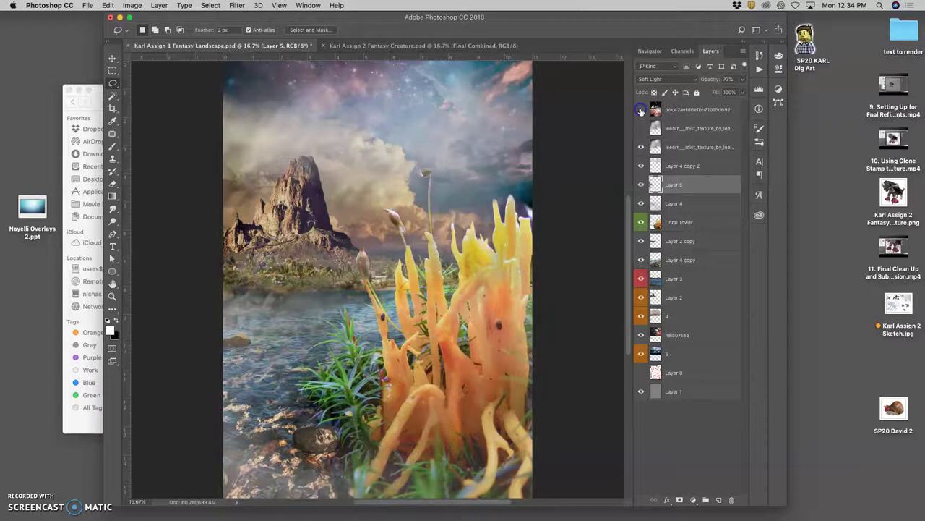
{"action": "left_click", "coordinate": [640, 110]}
{"action": "left_click", "coordinate": [640, 110]}
{"action": "left_click", "coordinate": [639, 111]}
{"action": "left_click", "coordinate": [641, 112]}
{"action": "left_click", "coordinate": [640, 111]}
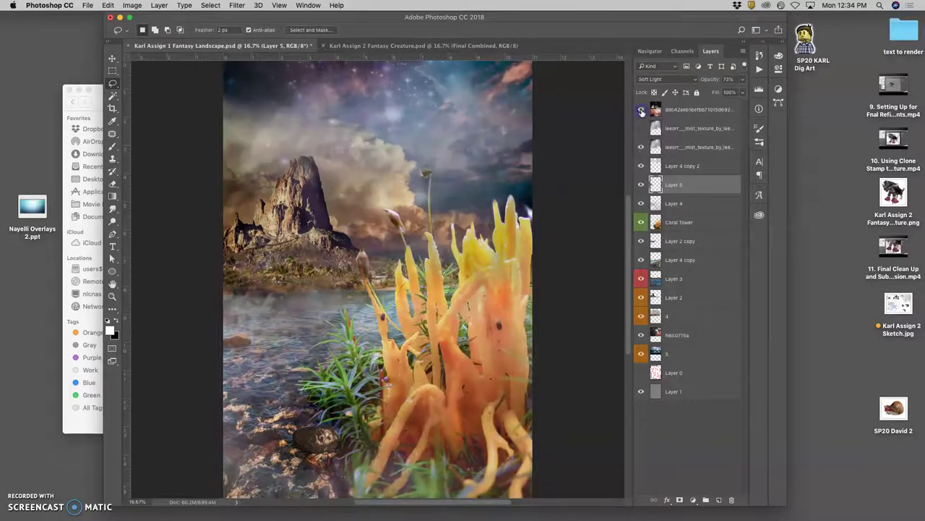
Step: Hide the layers one by one from the visible mist texture down to layer 5 to examine what each contributes
{"action": "left_click", "coordinate": [641, 148]}
{"action": "left_click", "coordinate": [641, 170]}
{"action": "left_click", "coordinate": [640, 185]}
{"action": "left_click", "coordinate": [641, 205]}
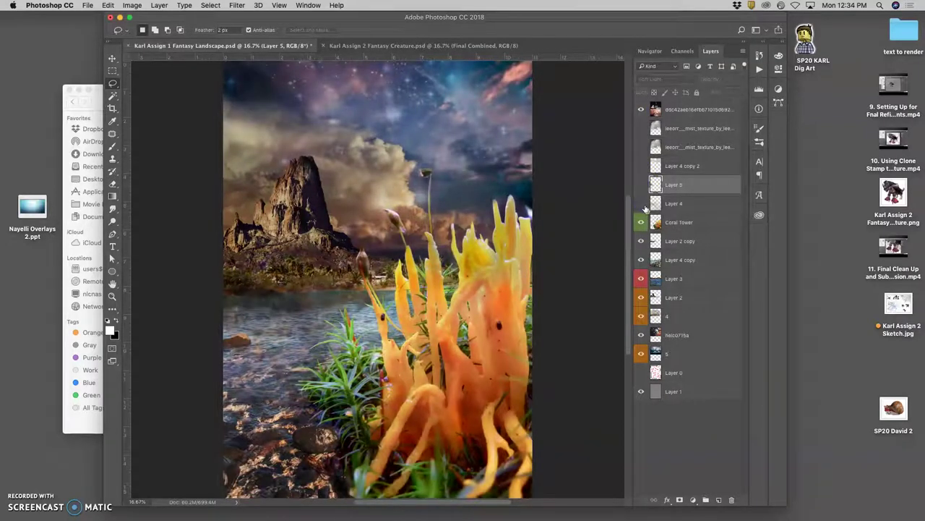
{"action": "left_click", "coordinate": [641, 223]}
{"action": "left_click", "coordinate": [640, 241]}
{"action": "left_click", "coordinate": [640, 260]}
{"action": "left_click", "coordinate": [640, 278]}
{"action": "left_click", "coordinate": [641, 298]}
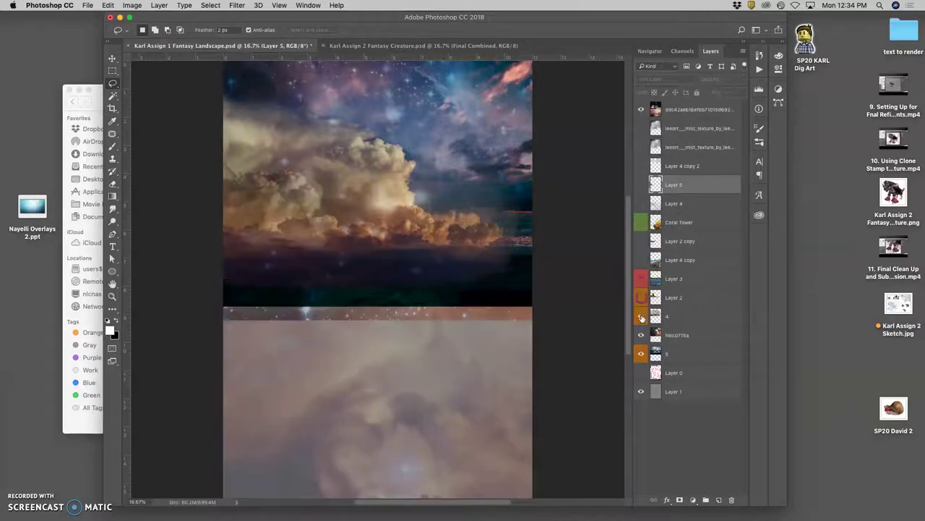
{"action": "left_click", "coordinate": [642, 316]}
{"action": "left_click", "coordinate": [641, 335]}
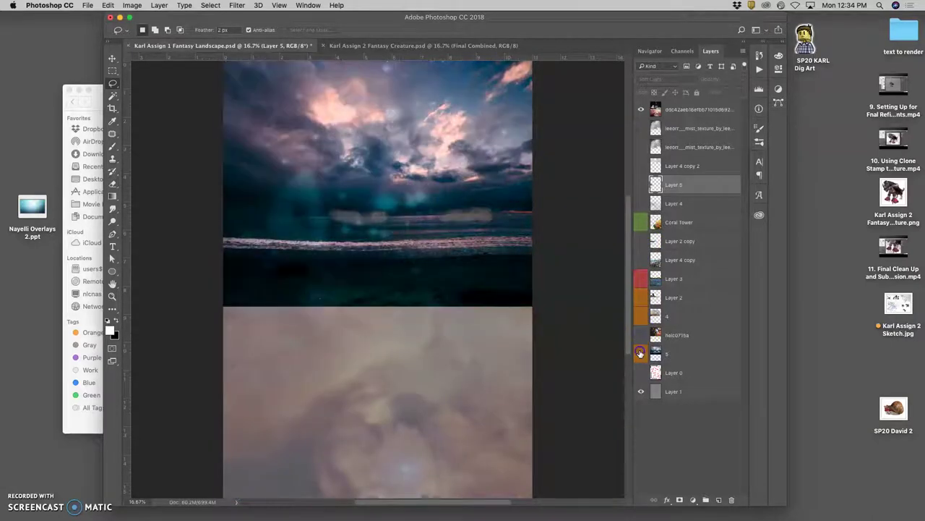
{"action": "left_click", "coordinate": [640, 352]}
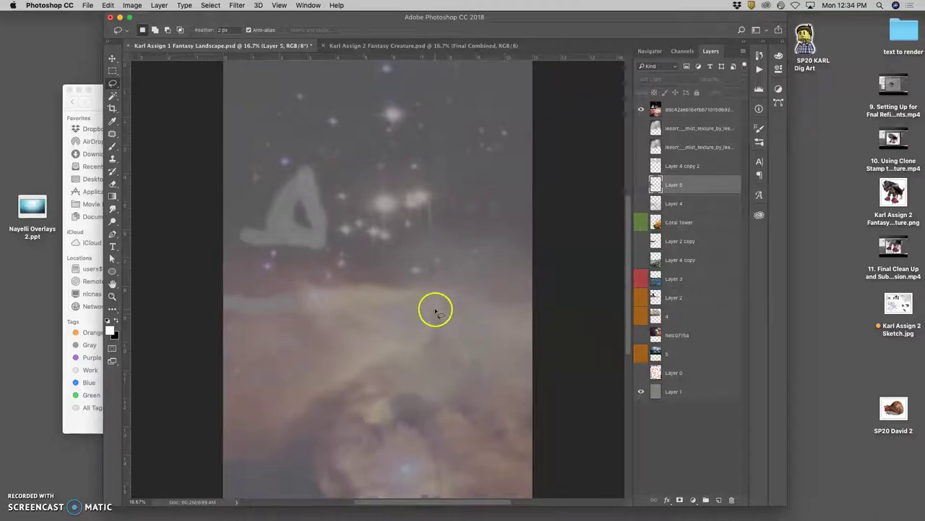
Step: Show the layers again from the bottom up, from layer 5 through Layer 2 copy, examining how the landscape is built
{"action": "left_click", "coordinate": [641, 354]}
{"action": "left_click", "coordinate": [641, 335]}
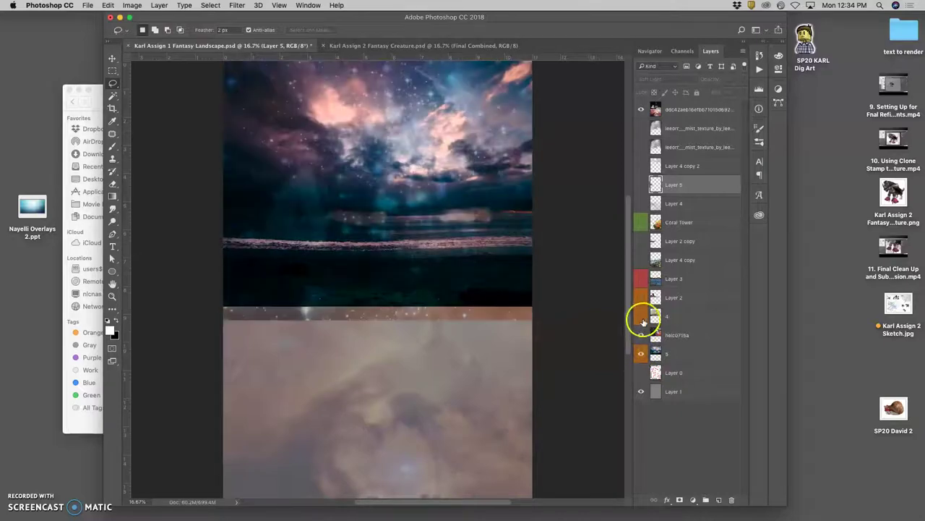
{"action": "left_click", "coordinate": [640, 316]}
{"action": "left_click", "coordinate": [642, 299]}
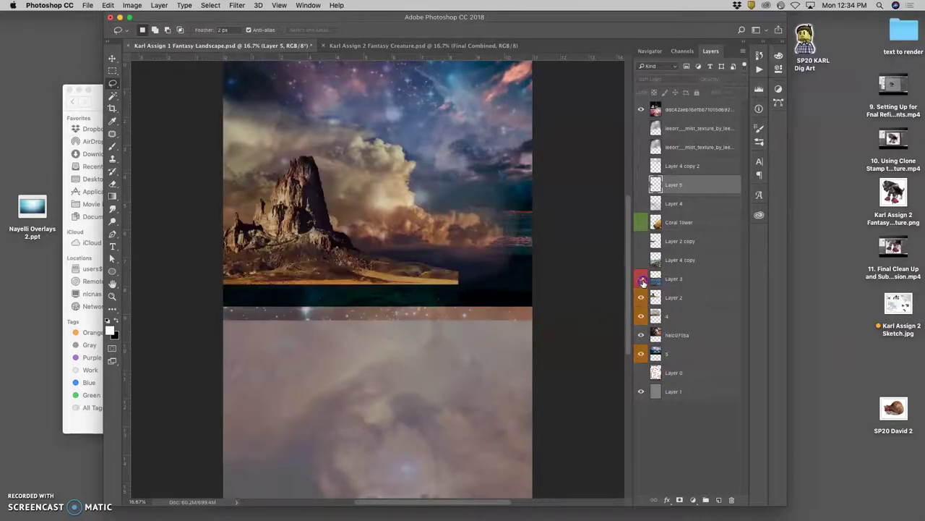
{"action": "left_click", "coordinate": [641, 279]}
{"action": "left_click", "coordinate": [641, 260]}
{"action": "left_click", "coordinate": [640, 241]}
Step: Show Layer 4, Layer 5, Layer 4 copy 2, the lower mist texture and Coral Tower again, previewing the upper mist texture along the way
{"action": "left_click", "coordinate": [640, 205]}
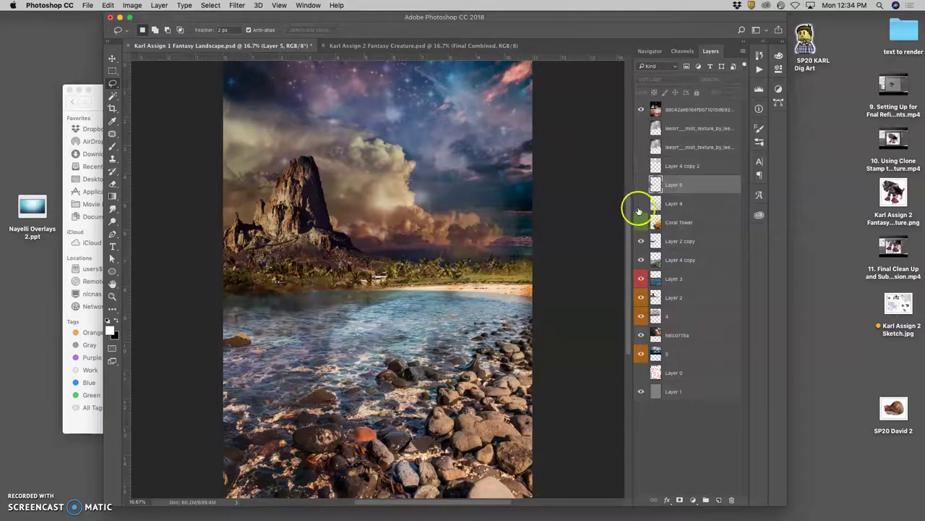
{"action": "left_click", "coordinate": [641, 205]}
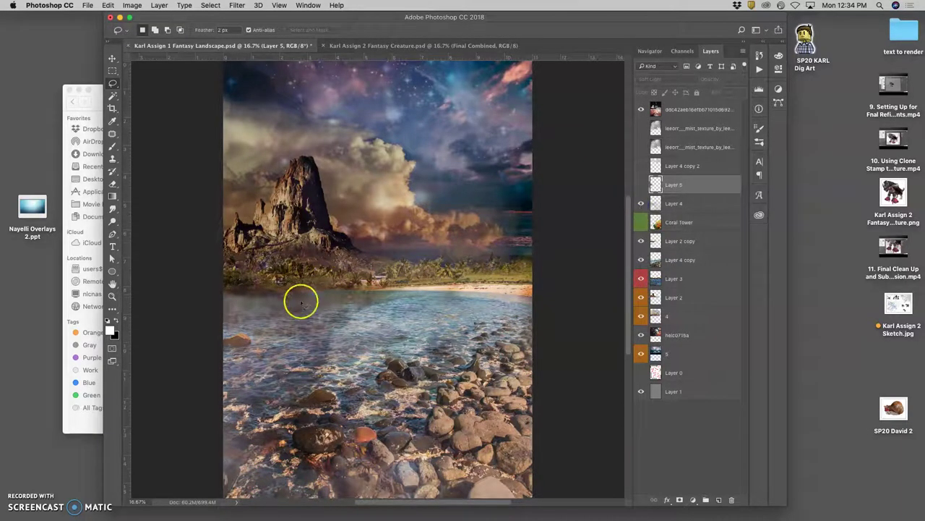
{"action": "left_click", "coordinate": [641, 185]}
{"action": "left_click", "coordinate": [640, 167]}
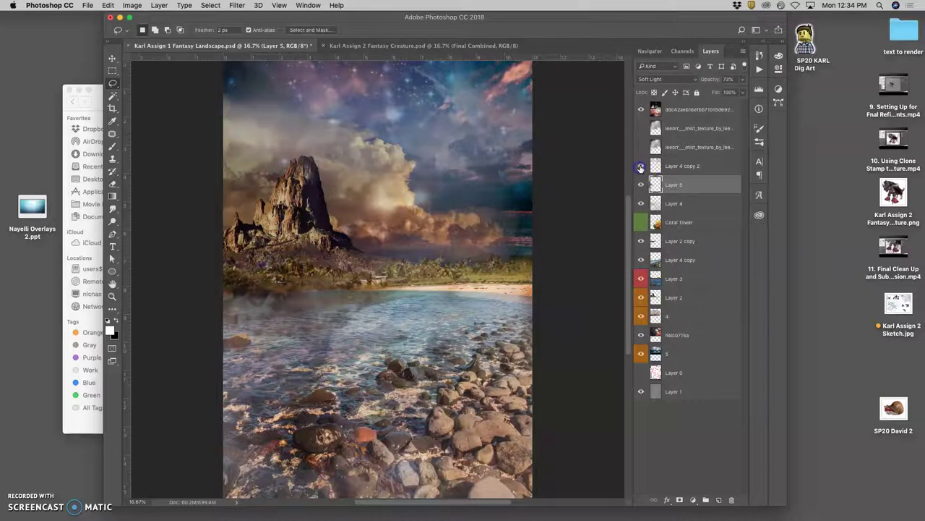
{"action": "left_click", "coordinate": [642, 147]}
{"action": "left_click", "coordinate": [641, 129]}
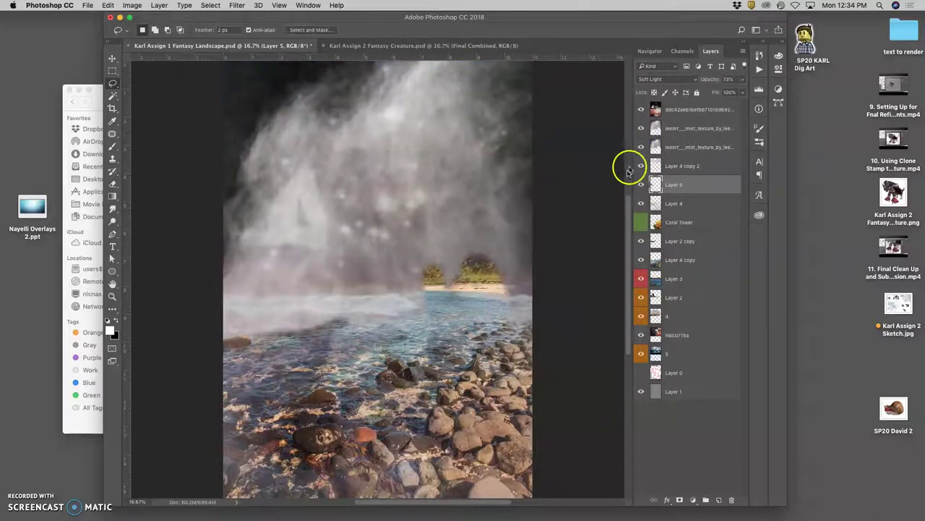
{"action": "left_click", "coordinate": [641, 129]}
{"action": "left_click", "coordinate": [643, 147]}
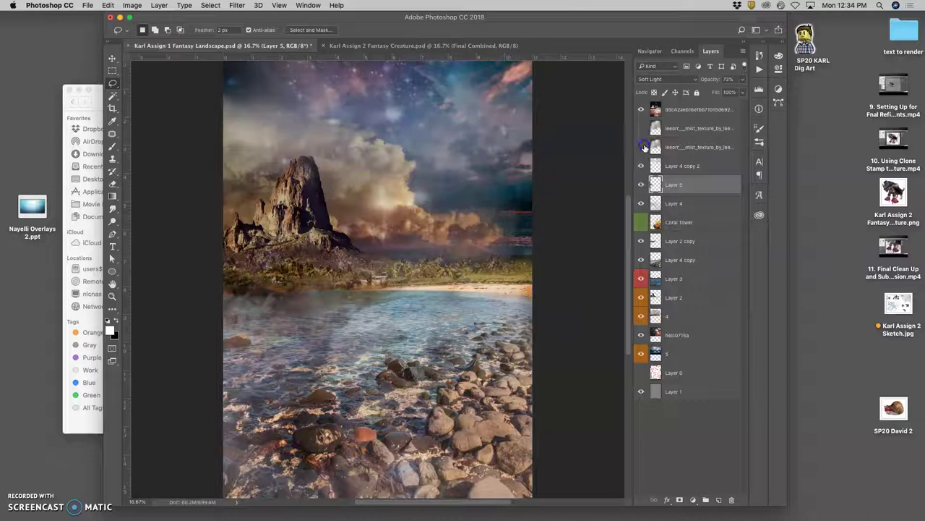
{"action": "left_click", "coordinate": [642, 147]}
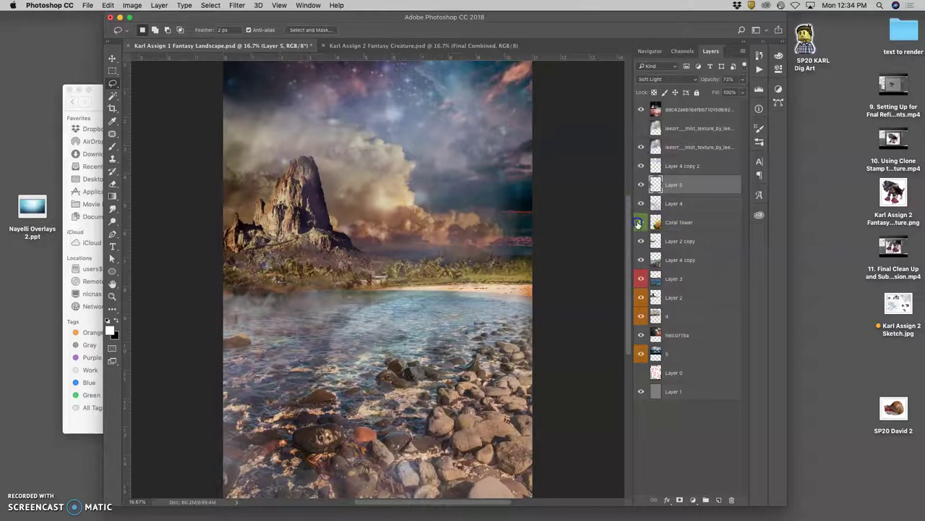
{"action": "left_click", "coordinate": [641, 222]}
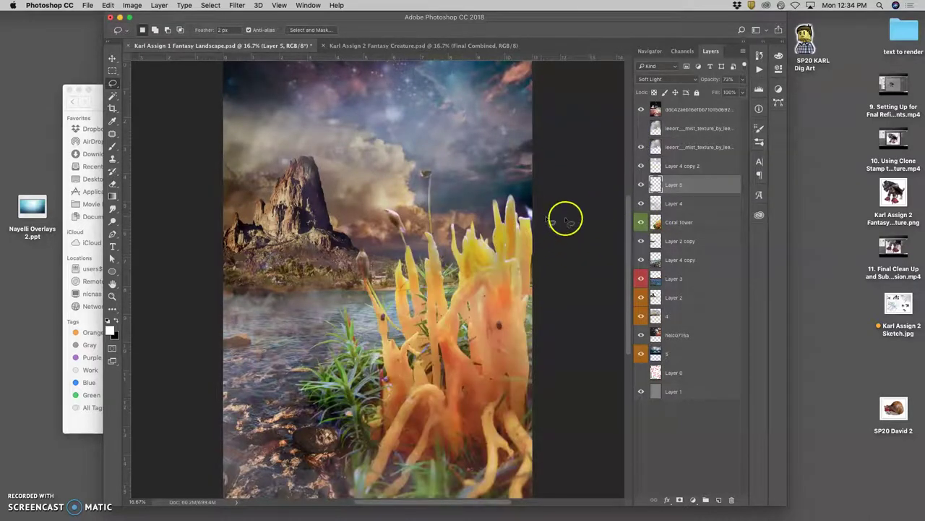
Step: Switch to the Fantasy Creature document and close it, leaving the landscape document open
{"action": "left_click", "coordinate": [894, 193]}
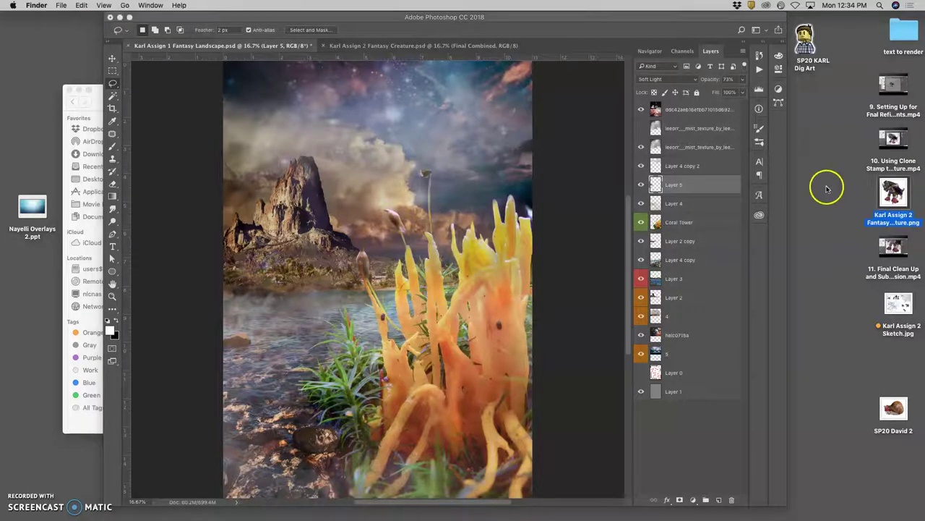
{"action": "left_click", "coordinate": [384, 46]}
{"action": "left_click", "coordinate": [384, 46]}
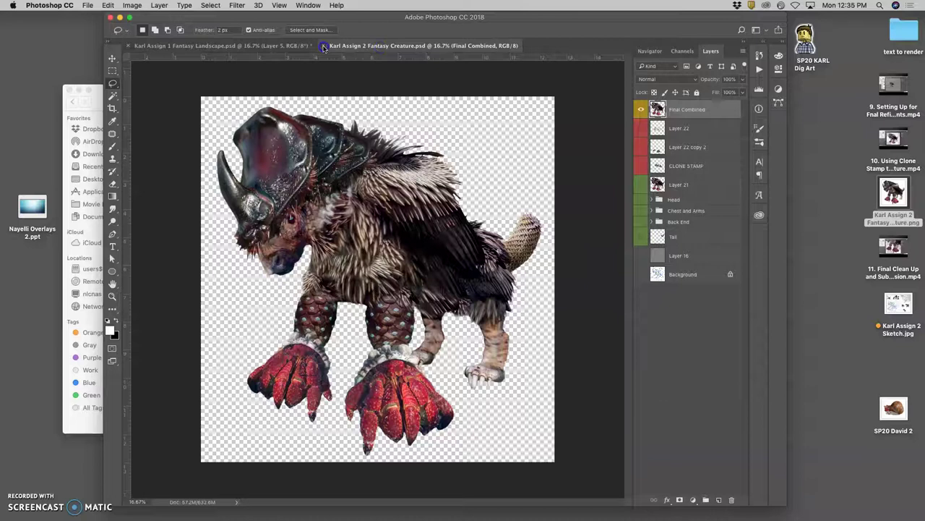
{"action": "left_click", "coordinate": [325, 45]}
Step: Place the Fantasy Creature PNG from the desktop into the landscape, nudge it slightly lower, and commit the placement
{"action": "left_click_drag", "start_coordinate": [893, 193], "coordinate": [396, 211]}
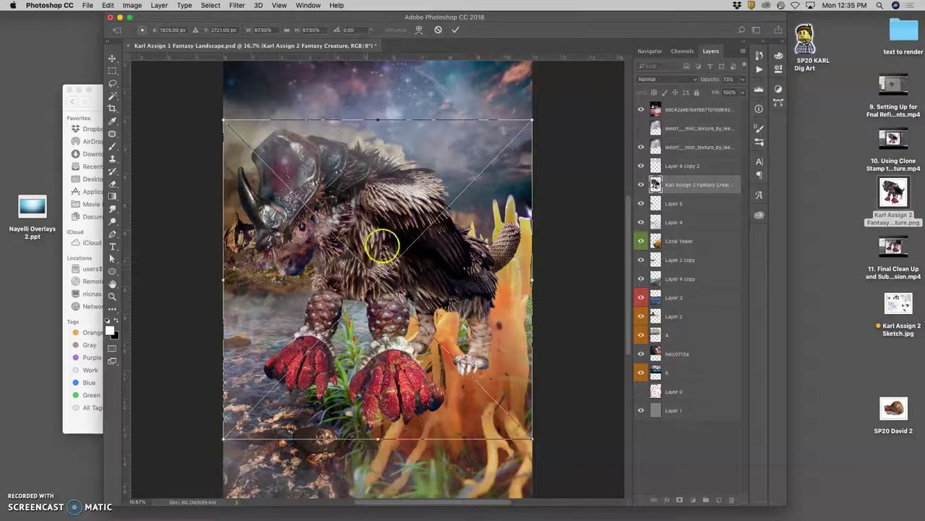
{"action": "key", "text": "super+minus"}
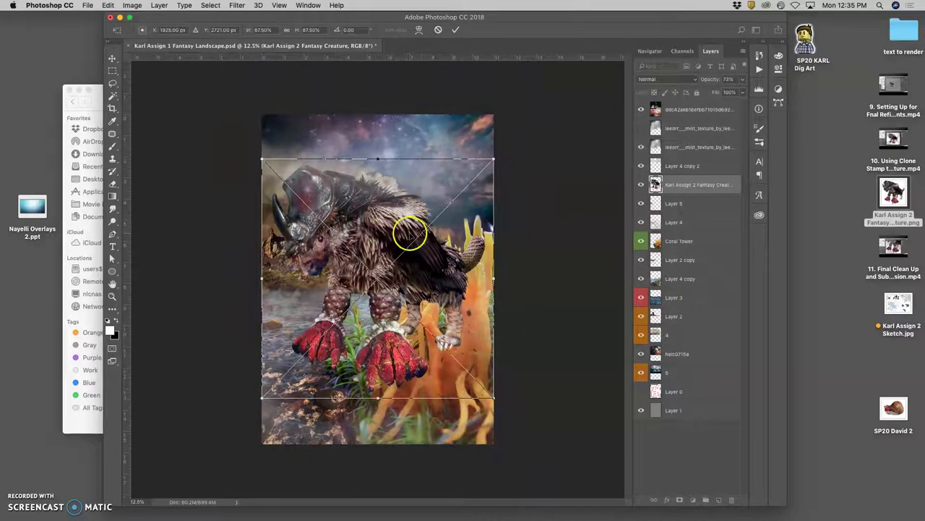
{"action": "mouse_move", "coordinate": [384, 233]}
{"action": "left_mouse_down"}
{"action": "mouse_move", "coordinate": [383, 167]}
{"action": "mouse_move", "coordinate": [380, 234]}
{"action": "left_mouse_up"}
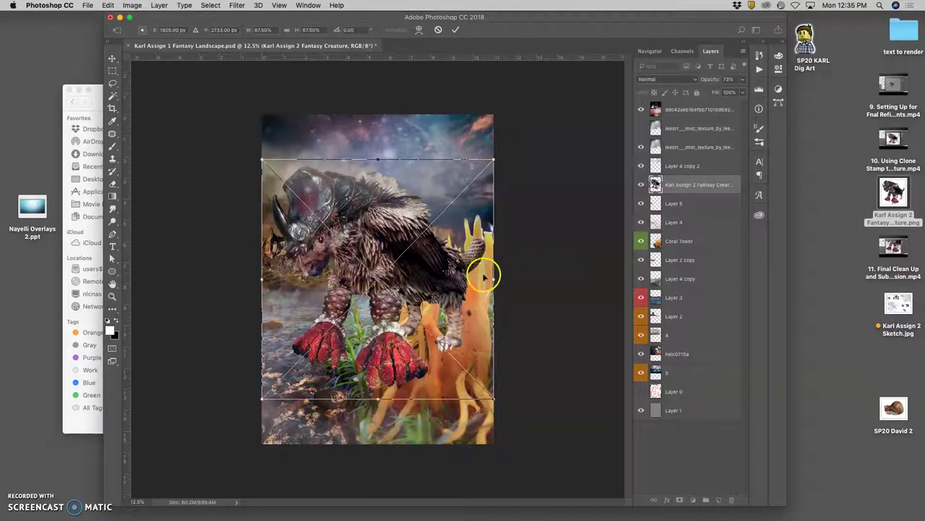
{"action": "key", "text": "Return"}
{"action": "key", "text": "l"}
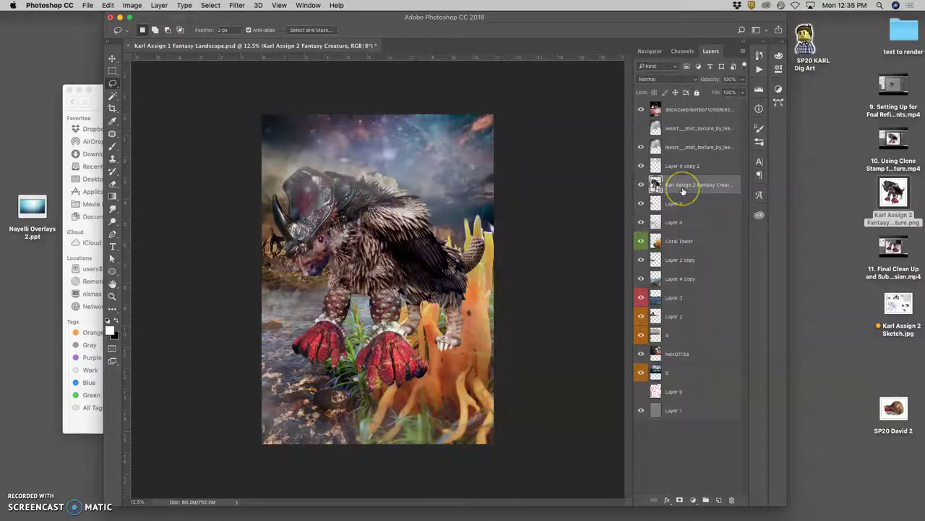
Step: Raise the creature layer step by step to the top of the layer stack
{"action": "key", "text": "super+bracketright"}
{"action": "key", "text": "super+bracketright"}
{"action": "key", "text": "super+bracketright"}
{"action": "key", "text": "super+bracketright"}
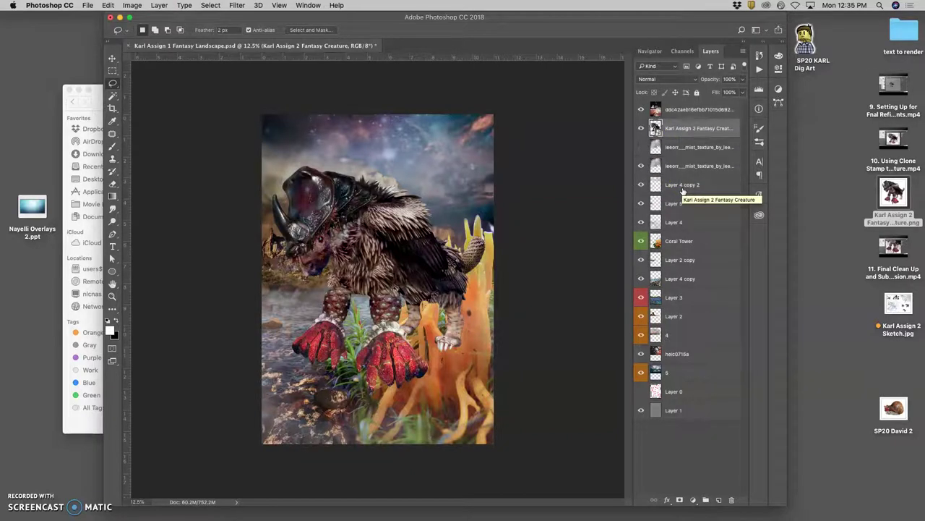
{"action": "left_click", "coordinate": [679, 117]}
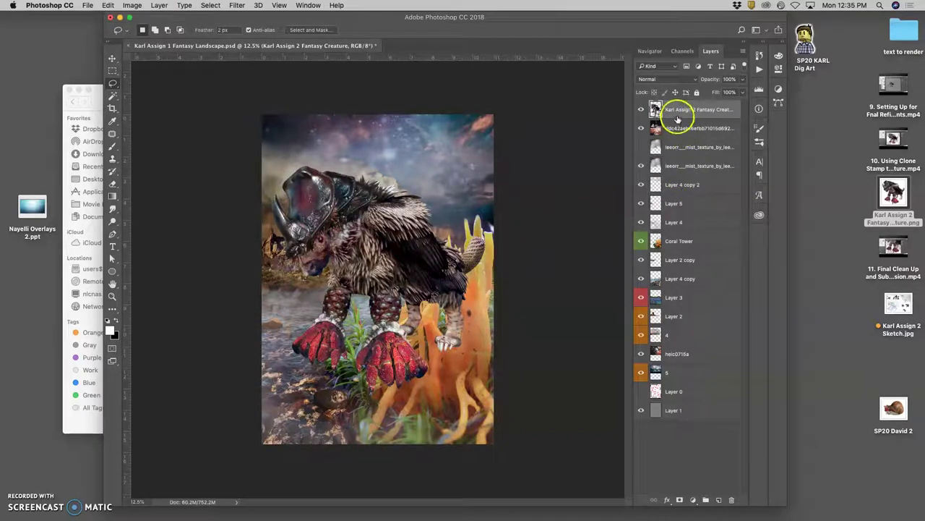
Step: Lower the creature layer through the stack until it sits directly beneath the Coral Tower layer
{"action": "key", "text": "super+bracketleft"}
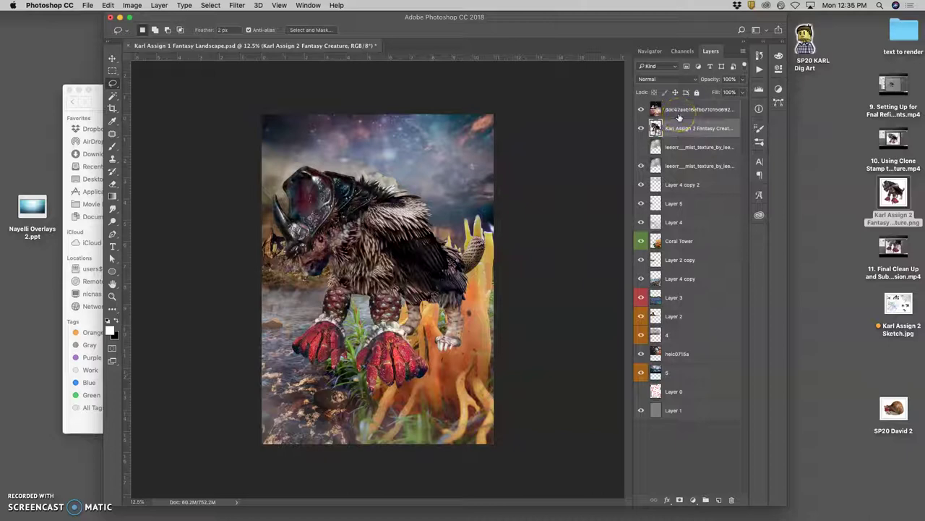
{"action": "key", "text": "super+bracketleft"}
{"action": "key", "text": "super+bracketleft"}
{"action": "key", "text": "super+bracketleft"}
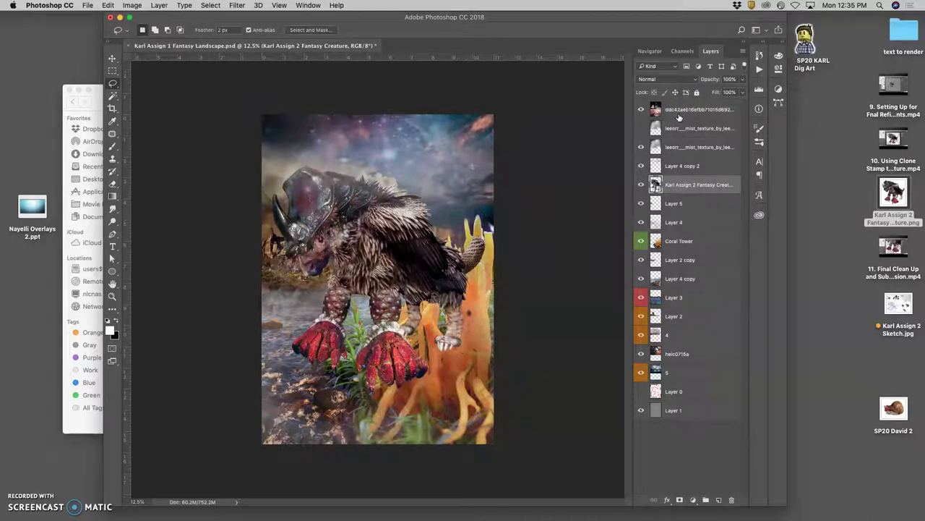
{"action": "key", "text": "super+bracketleft"}
{"action": "key", "text": "super+bracketleft"}
{"action": "key", "text": "super+bracketleft"}
{"action": "left_click", "coordinate": [657, 214]}
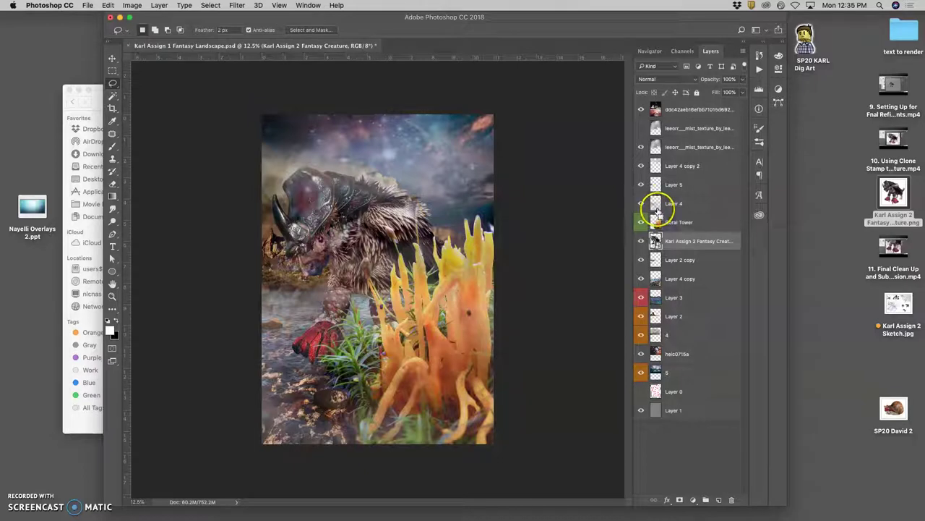
Step: Lower the creature layer further until it sits beneath Layer 2, behind the rock mountain
{"action": "key", "text": "super+bracketleft"}
{"action": "key", "text": "super+bracketleft"}
{"action": "key", "text": "super+bracketleft"}
{"action": "key", "text": "super+bracketleft"}
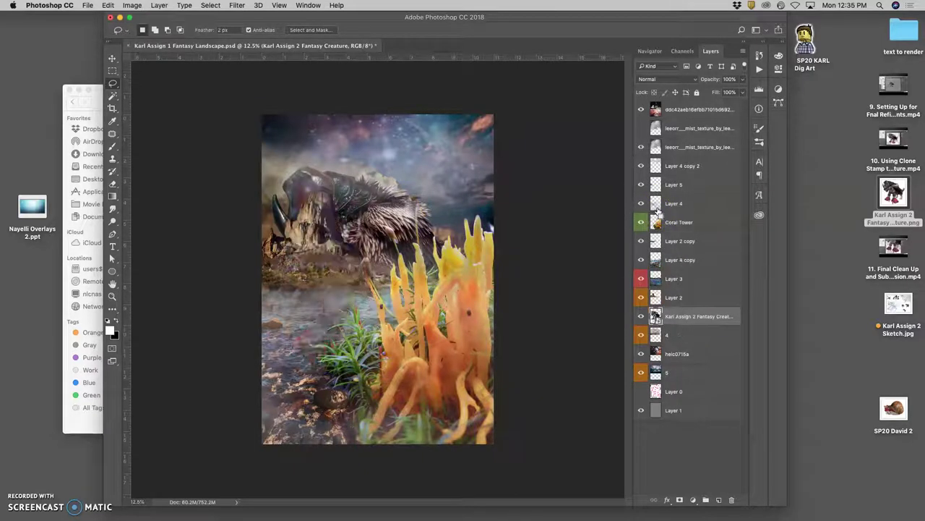
{"action": "key", "text": "super+bracketleft"}
Step: Raise the creature layer back up the stack until it sits between the two mist texture layers
{"action": "key", "text": "super+bracketright"}
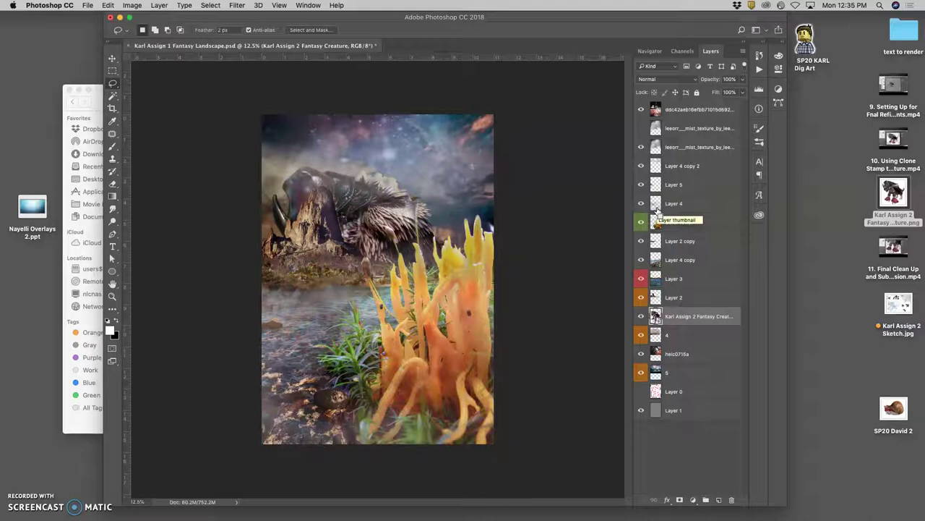
{"action": "key", "text": "super+bracketright"}
{"action": "key", "text": "super+bracketright"}
{"action": "key", "text": "super+bracketright"}
{"action": "key", "text": "super+bracketright"}
{"action": "key", "text": "super+bracketright"}
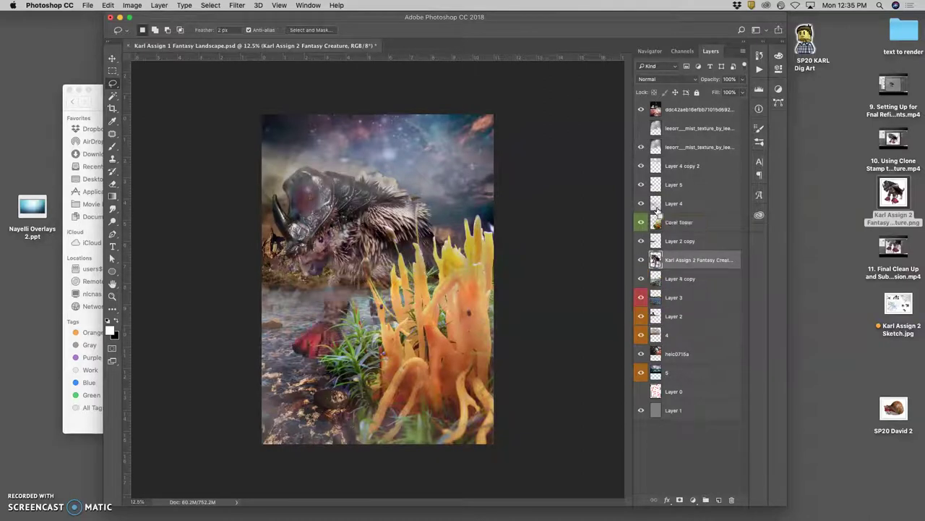
{"action": "key", "text": "super+bracketright"}
{"action": "key", "text": "super+bracketright"}
{"action": "key", "text": "super+bracketright"}
{"action": "key", "text": "super+bracketright"}
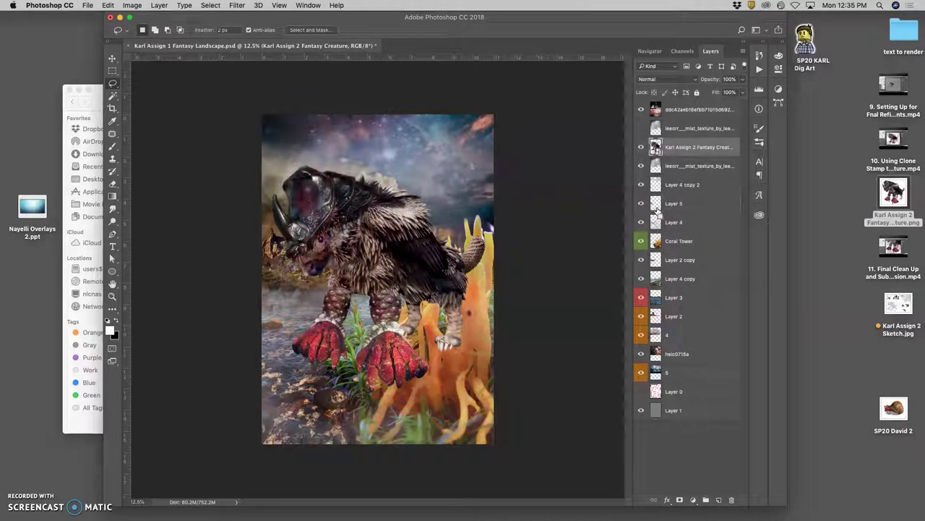
Step: Move the creature layer down so it sits directly beneath the Coral Tower layer
{"action": "key", "text": "super+bracketleft"}
{"action": "key", "text": "super+bracketleft"}
{"action": "key", "text": "super+bracketleft"}
{"action": "key", "text": "super+bracketleft"}
{"action": "key", "text": "super+bracketleft"}
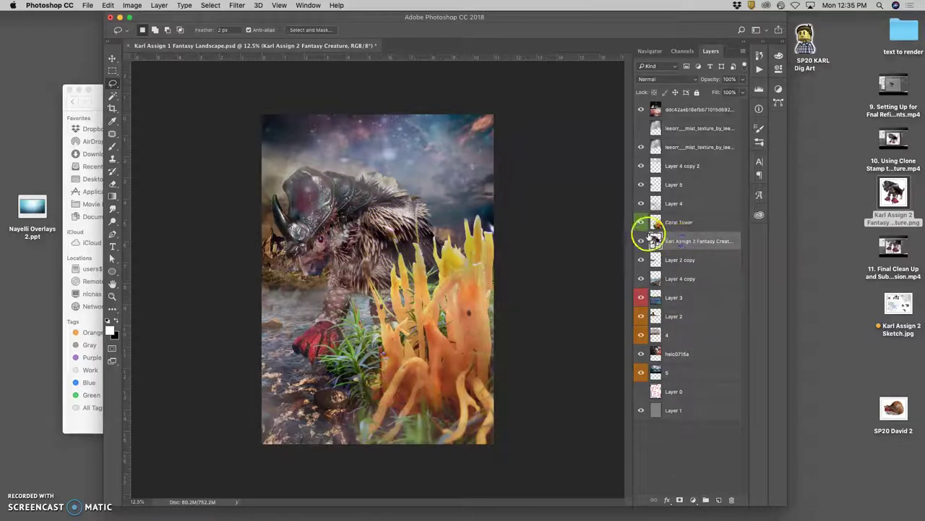
Step: Scale the creature to about 65.5%, shift it up beside the coral tower, and flip it horizontally
{"action": "key", "text": "super+t"}
{"action": "left_click_drag", "start_coordinate": [492, 399], "coordinate": [436, 337]}
{"action": "mouse_move", "coordinate": [358, 228]}
{"action": "left_mouse_down"}
{"action": "mouse_move", "coordinate": [376, 217]}
{"action": "mouse_move", "coordinate": [410, 238]}
{"action": "mouse_move", "coordinate": [363, 224]}
{"action": "left_mouse_up"}
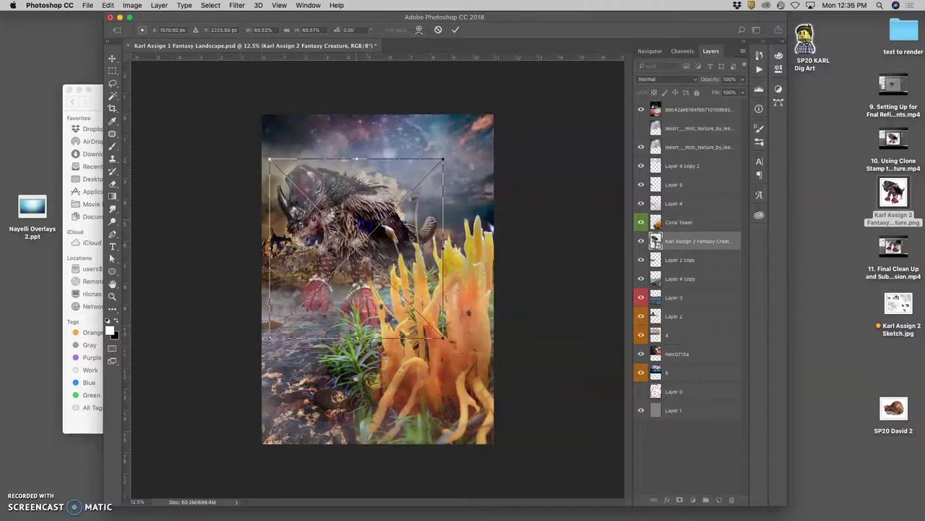
{"action": "right_click", "coordinate": [356, 215]}
{"action": "left_click", "coordinate": [423, 327]}
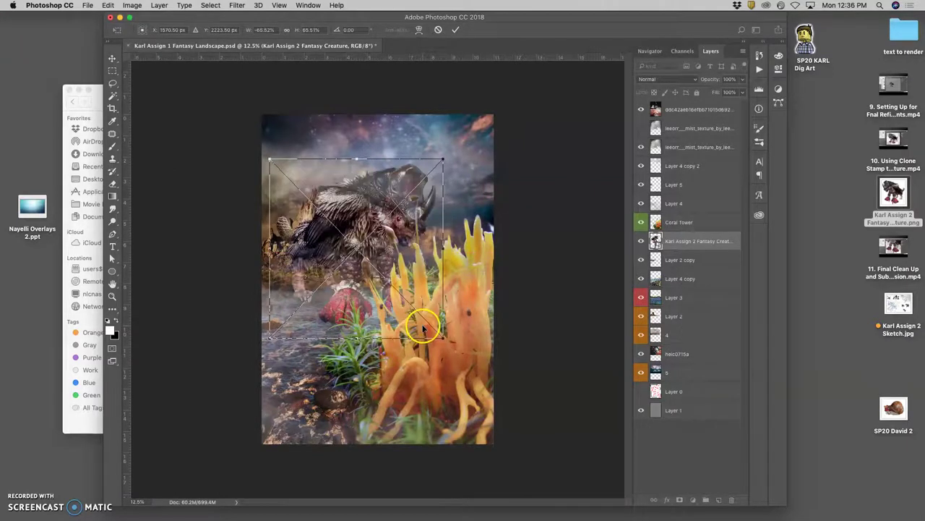
Step: Try the flipped creature slightly lower and then nudged back up, apply the placement, and undo the whole transform
{"action": "left_click_drag", "start_coordinate": [379, 219], "coordinate": [361, 226]}
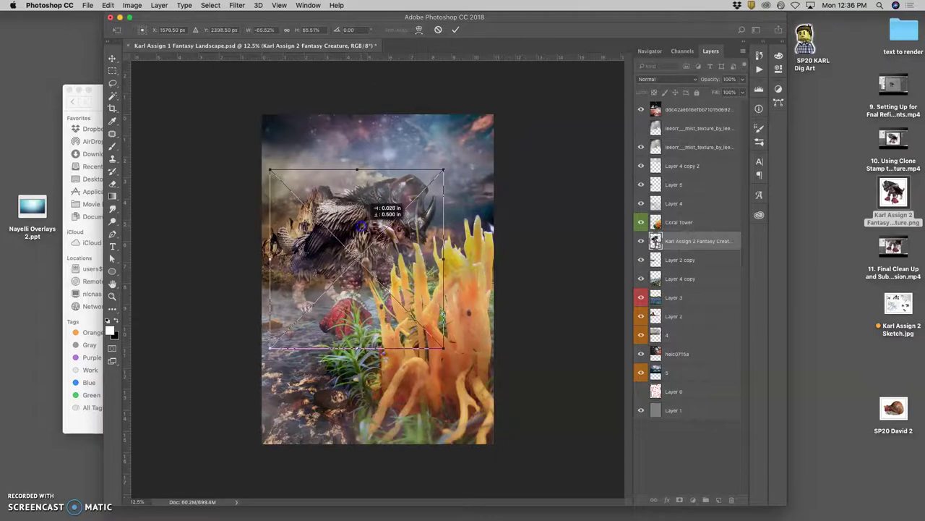
{"action": "key", "text": "shift+Up"}
{"action": "key", "text": "shift+Up"}
{"action": "key", "text": "shift+Up"}
{"action": "key", "text": "shift+Up"}
{"action": "key", "text": "shift+Up"}
{"action": "key", "text": "shift+Up"}
{"action": "key", "text": "shift+Up"}
{"action": "key", "text": "shift+Up"}
{"action": "key", "text": "shift+Up"}
{"action": "key", "text": "shift+Up"}
{"action": "key", "text": "shift+Up"}
{"action": "key", "text": "shift+Up"}
{"action": "key", "text": "shift+Up"}
{"action": "key", "text": "shift+Up"}
{"action": "key", "text": "shift+Up"}
{"action": "key", "text": "shift+Up"}
{"action": "key", "text": "shift+Up"}
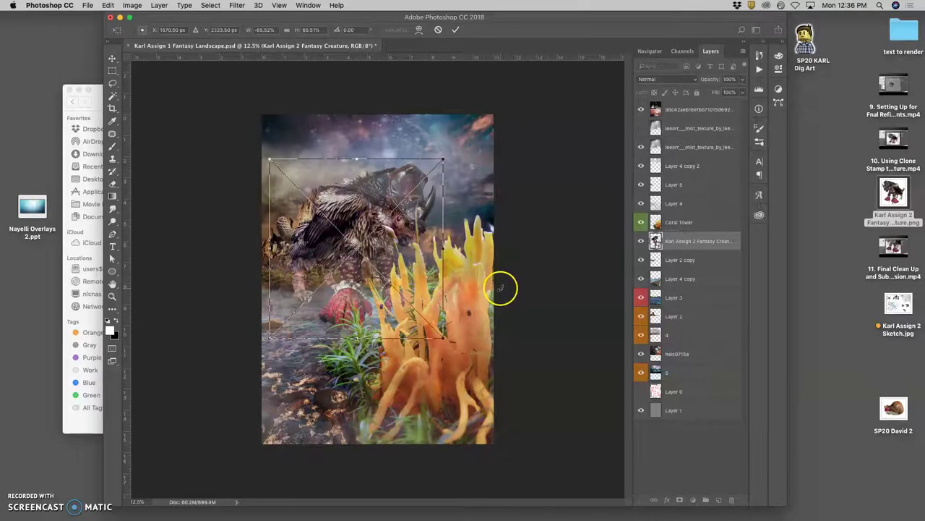
{"action": "key", "text": "Return"}
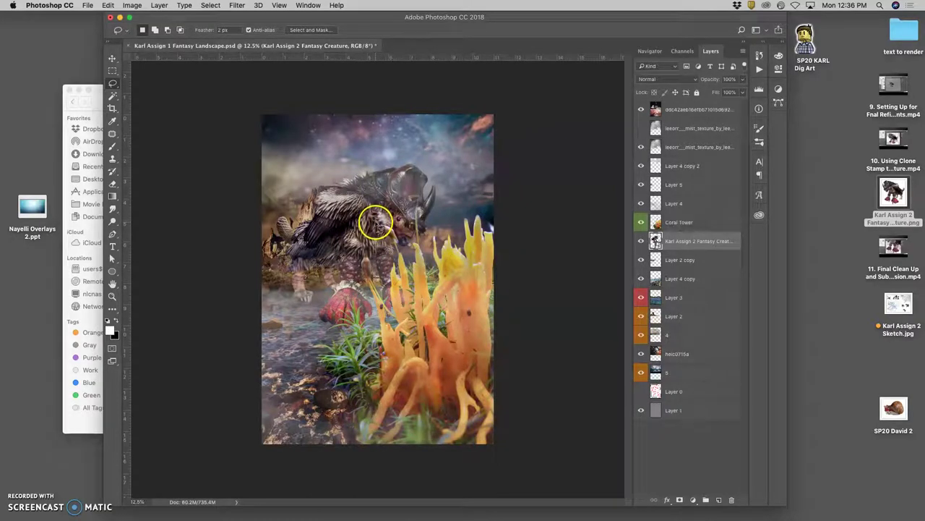
{"action": "key", "text": "super+z"}
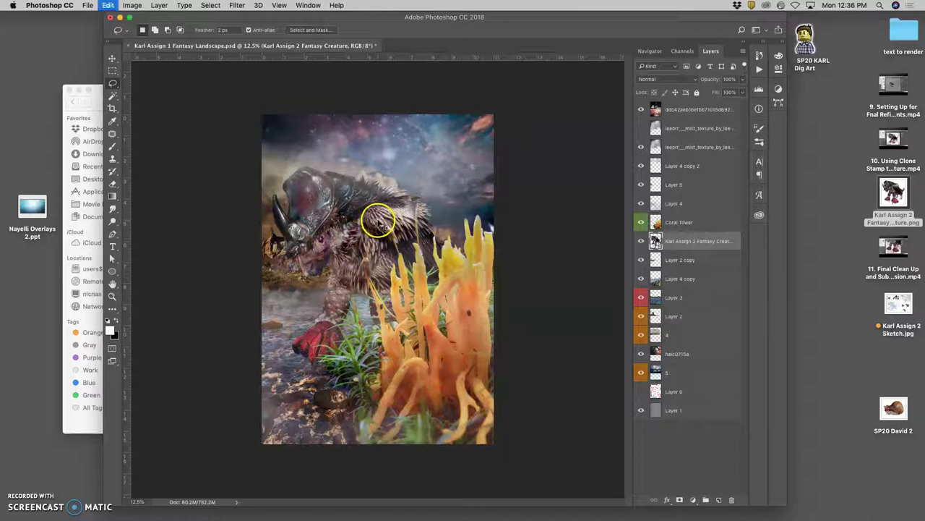
Step: Scale the creature to about 75%, rotate it -6.5°, and reposition it behind the coral tower
{"action": "key", "text": "super+t"}
{"action": "left_click_drag", "start_coordinate": [493, 398], "coordinate": [460, 363]}
{"action": "left_click_drag", "start_coordinate": [363, 217], "coordinate": [383, 238]}
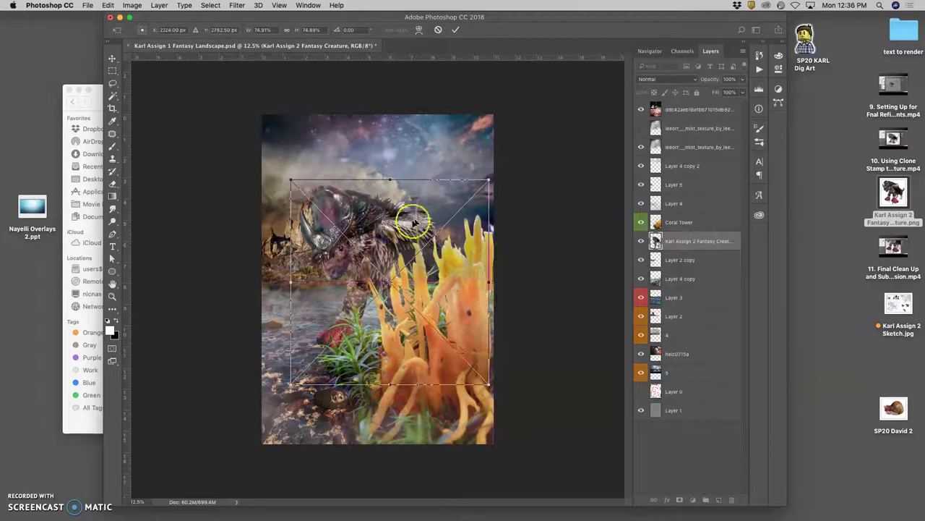
{"action": "left_click_drag", "start_coordinate": [484, 165], "coordinate": [467, 164]}
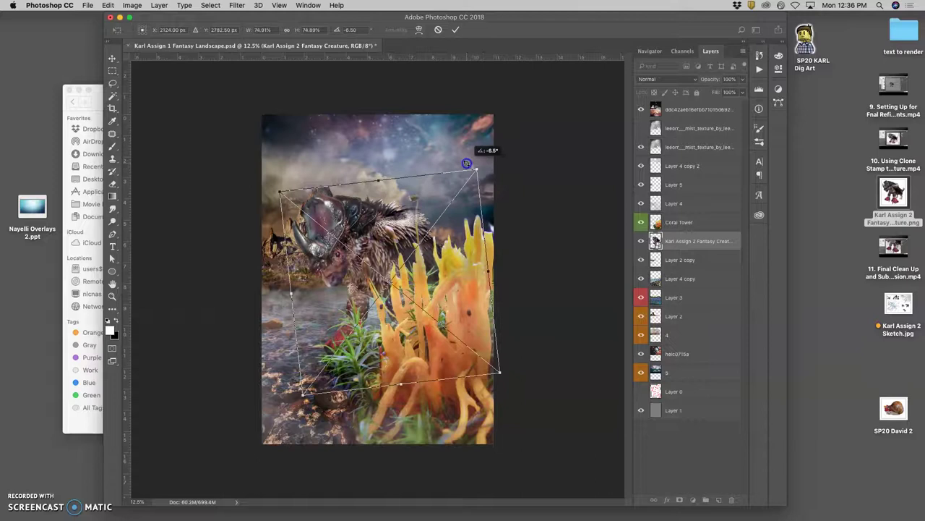
{"action": "left_click_drag", "start_coordinate": [404, 218], "coordinate": [404, 198]}
{"action": "left_click", "coordinate": [424, 224]}
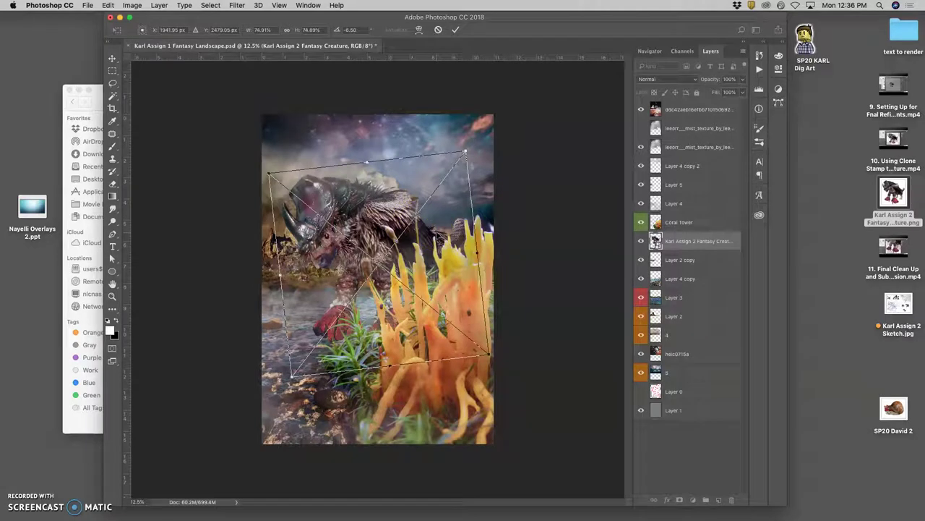
Step: Flip the creature horizontally and move it down toward the image's left edge
{"action": "right_click", "coordinate": [413, 250]}
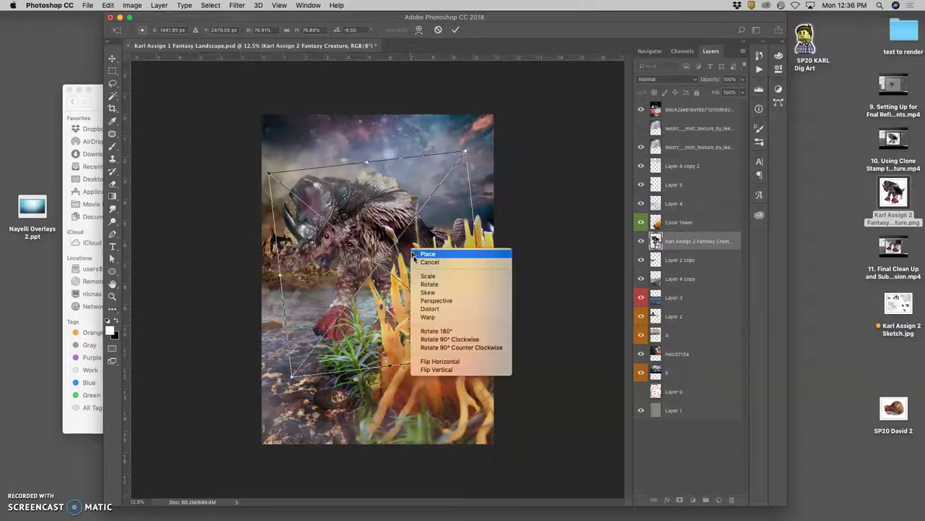
{"action": "left_click", "coordinate": [448, 362]}
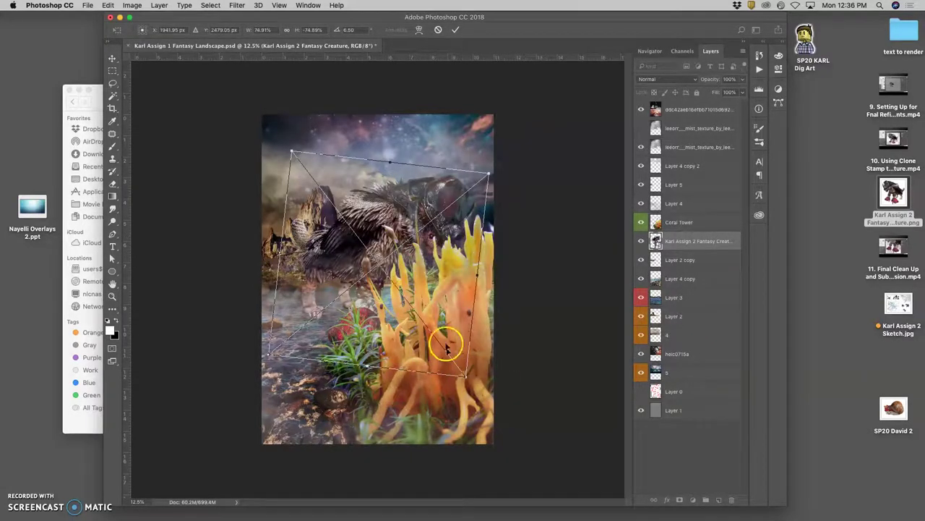
{"action": "left_click_drag", "start_coordinate": [383, 234], "coordinate": [356, 246]}
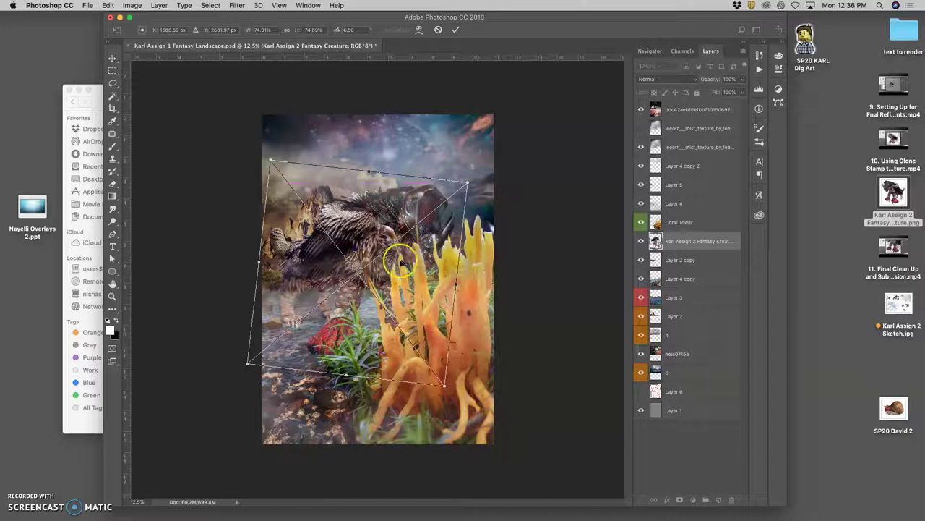
Step: Reduce the flipped creature to about 66%, set its rotation to about 2.4°, and apply the transform
{"action": "left_click_drag", "start_coordinate": [470, 181], "coordinate": [402, 230]}
{"action": "mouse_move", "coordinate": [465, 200]}
{"action": "left_mouse_down"}
{"action": "mouse_move", "coordinate": [479, 180]}
{"action": "mouse_move", "coordinate": [460, 188]}
{"action": "left_mouse_up"}
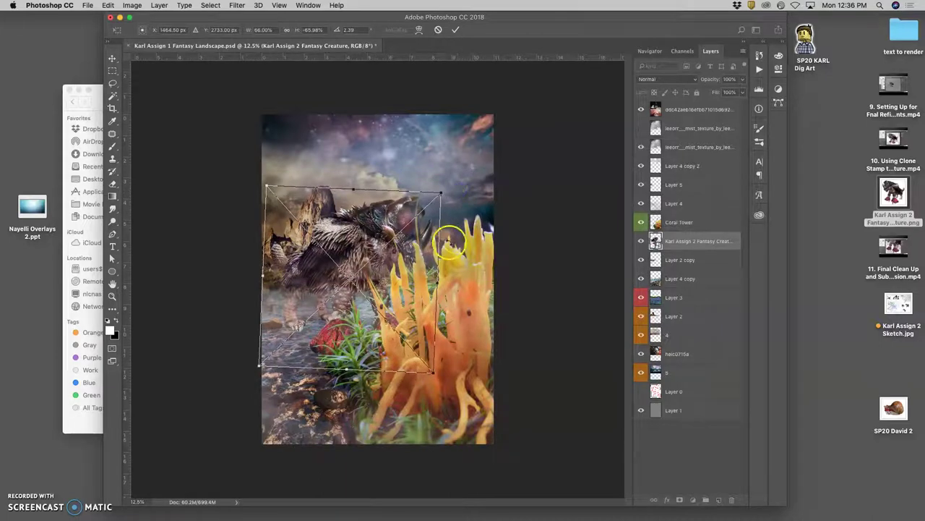
{"action": "left_click_drag", "start_coordinate": [439, 196], "coordinate": [408, 212]}
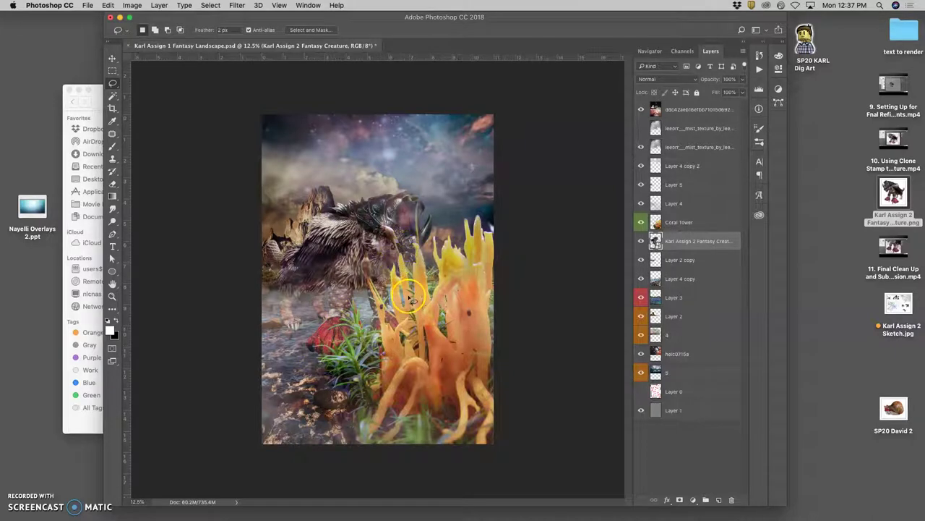
Step: Hide the Coral Tower layer to inspect the creature's front legs and claws
{"action": "key", "text": "super+plus"}
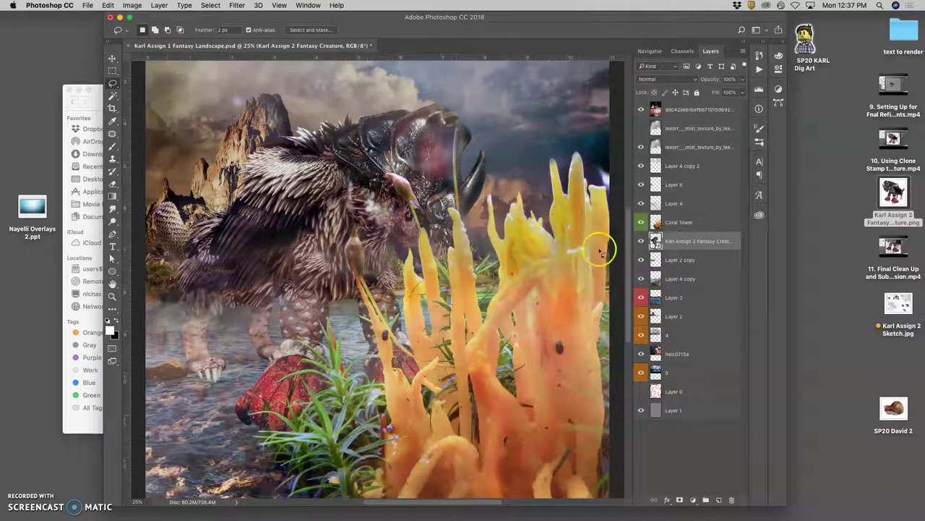
{"action": "left_click", "coordinate": [641, 223]}
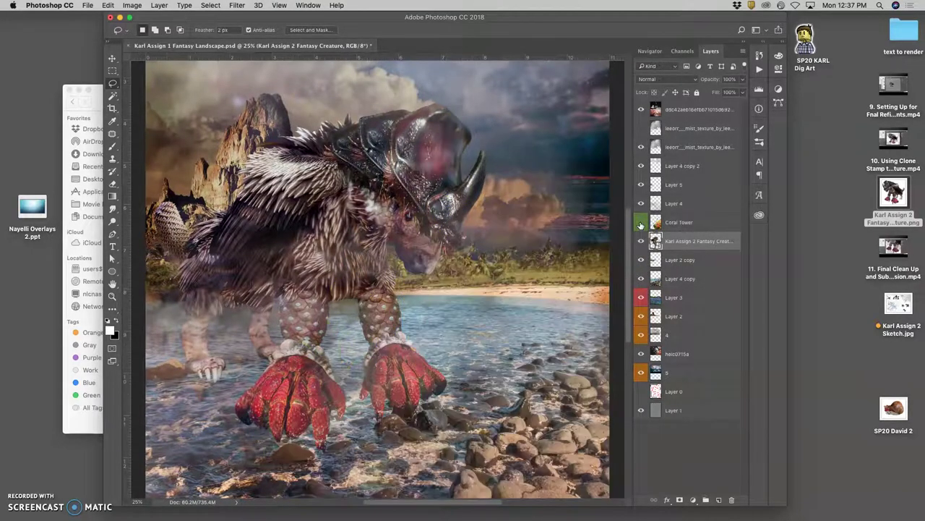
{"action": "key", "text": "super+minus"}
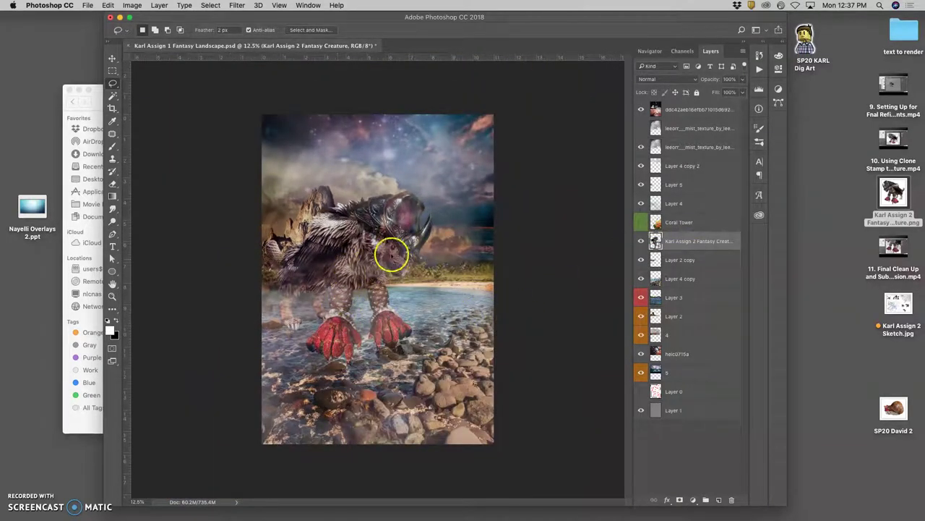
Step: Hide Layer 4 copy 2, Layer 5 and Layer 4, and compare the creature with and without the lower mist texture
{"action": "left_click", "coordinate": [640, 148]}
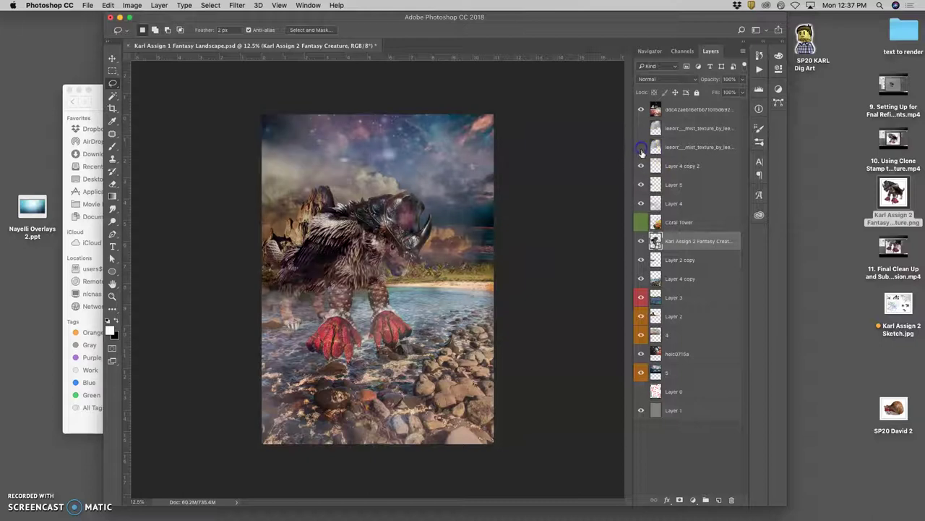
{"action": "left_click", "coordinate": [641, 147]}
{"action": "left_click", "coordinate": [641, 165]}
{"action": "left_click", "coordinate": [641, 185]}
{"action": "left_click", "coordinate": [351, 284]}
{"action": "left_click", "coordinate": [641, 203]}
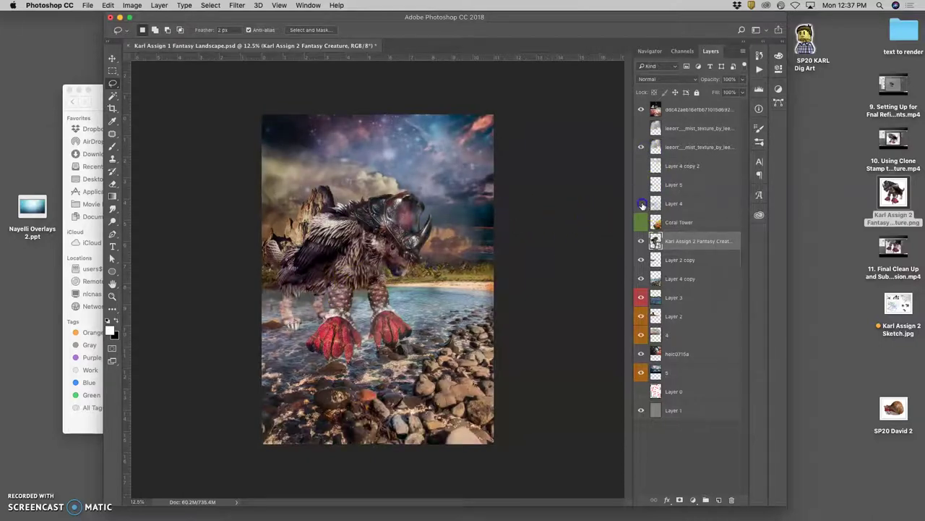
{"action": "left_click", "coordinate": [640, 147]}
{"action": "left_click", "coordinate": [641, 147]}
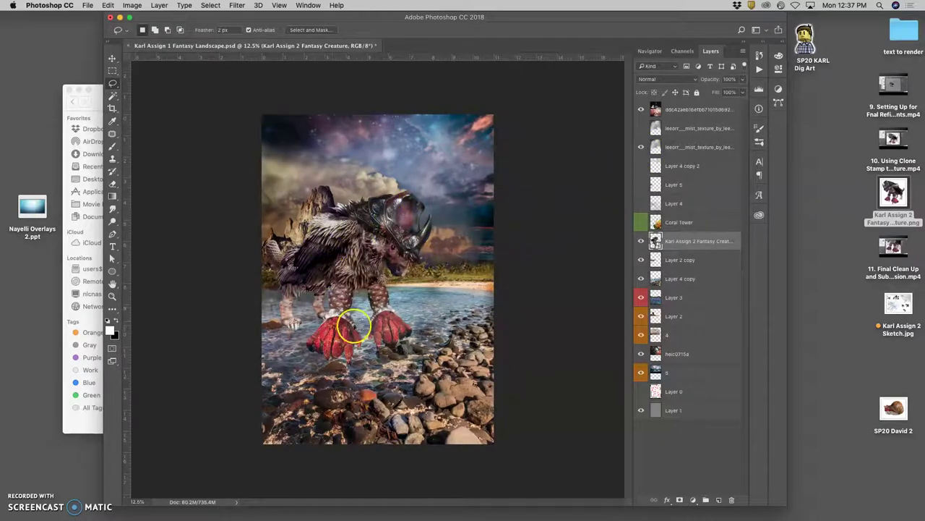
Step: Show Coral Tower, Layer 4, Layer 5 and Layer 4 copy 2 again, and briefly preview the upper mist texture
{"action": "left_click", "coordinate": [641, 222]}
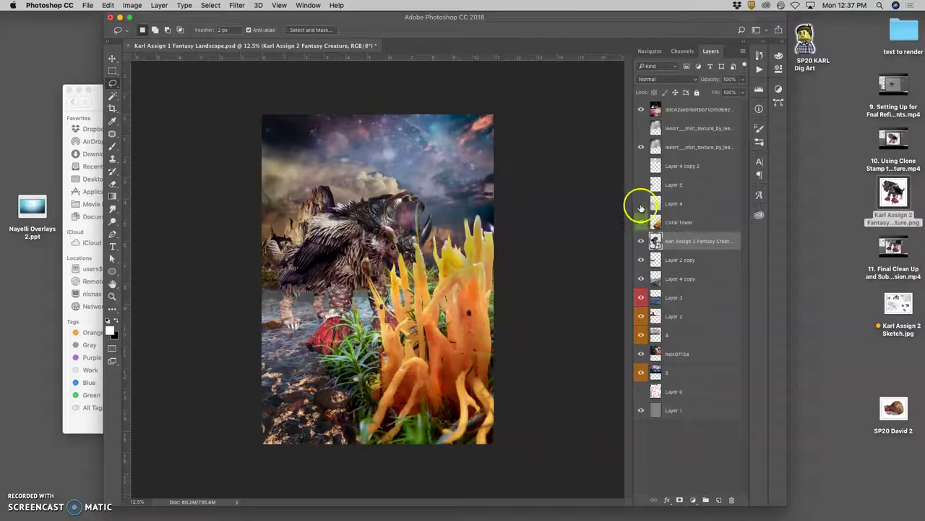
{"action": "left_click", "coordinate": [641, 207]}
{"action": "left_click", "coordinate": [641, 167]}
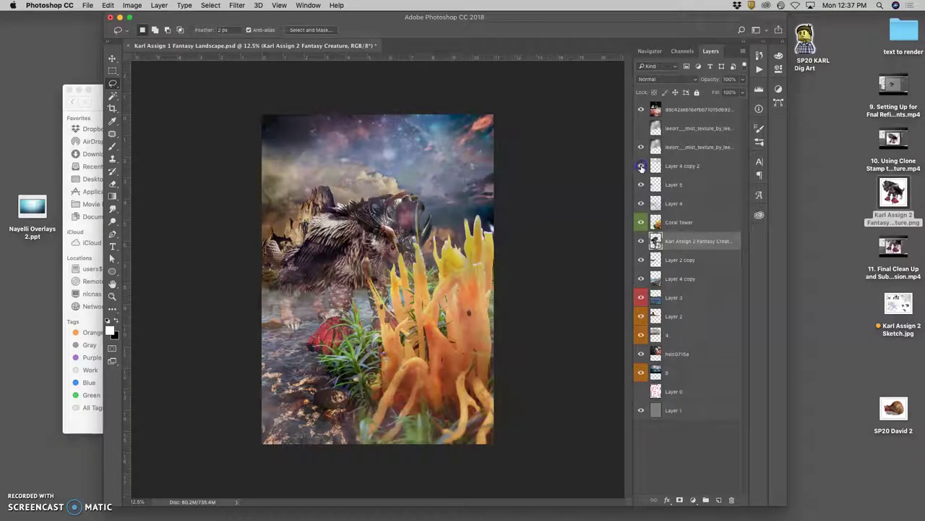
{"action": "left_click", "coordinate": [642, 128]}
{"action": "left_click", "coordinate": [642, 128]}
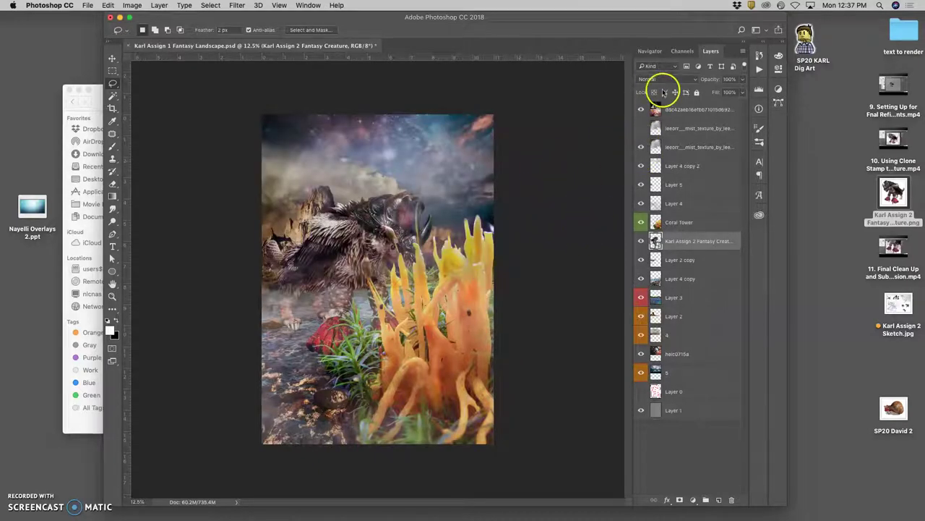
Step: Hide all visible overlay layers above Coral Tower, including the lower mist texture, Layer 4 copy 2, Layer 5 and Layer 4
{"action": "left_click", "coordinate": [641, 110]}
{"action": "left_click", "coordinate": [642, 185]}
{"action": "left_click", "coordinate": [640, 203]}
{"action": "left_click", "coordinate": [640, 185]}
{"action": "left_click", "coordinate": [641, 165]}
{"action": "left_click", "coordinate": [641, 147]}
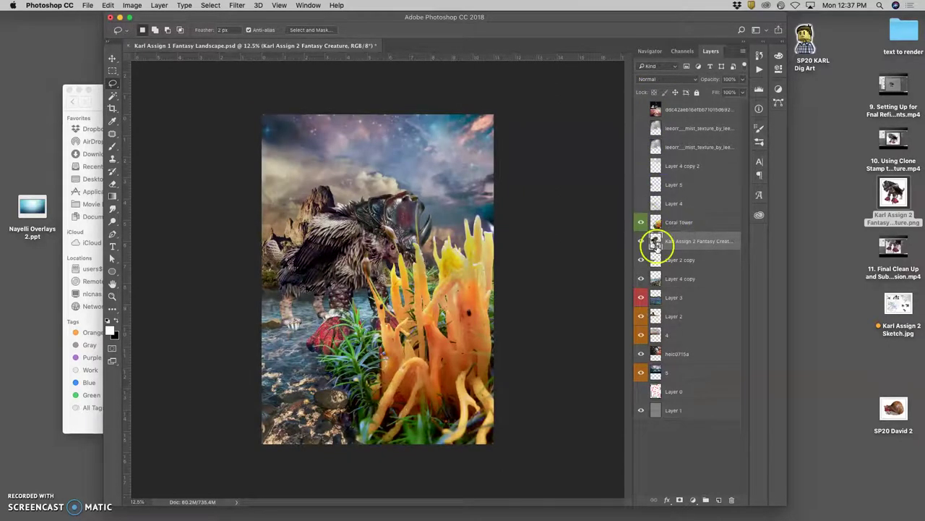
Step: Duplicate the Coral Tower layer and hide the original
{"action": "left_click", "coordinate": [641, 223]}
{"action": "left_click", "coordinate": [640, 223]}
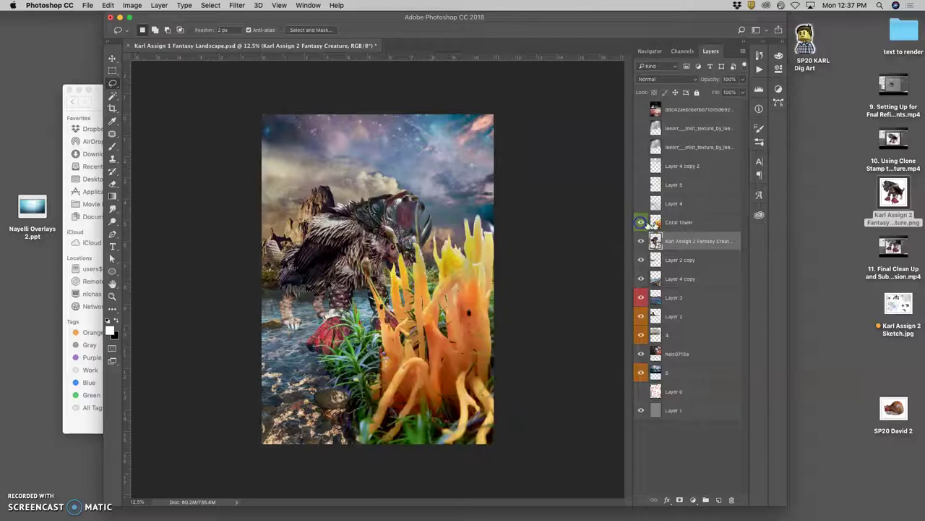
{"action": "left_click", "coordinate": [690, 222]}
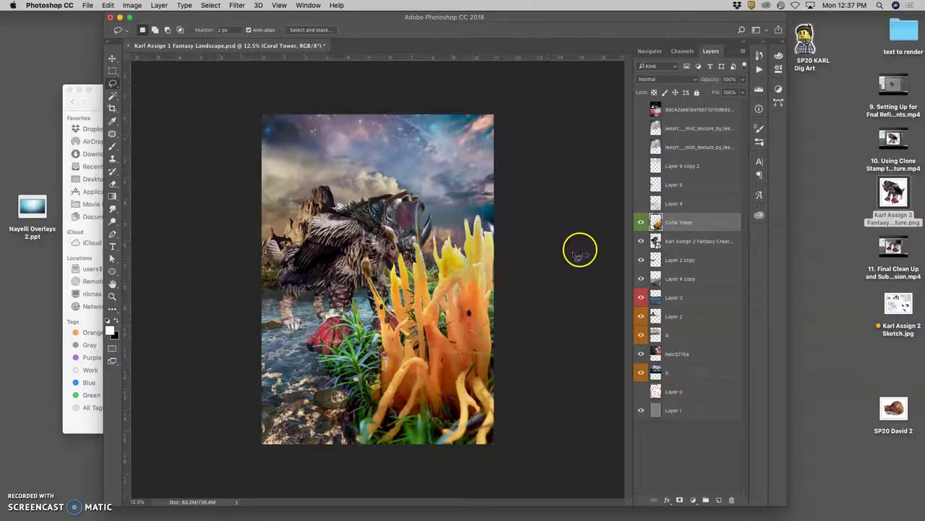
{"action": "key", "text": "super+j"}
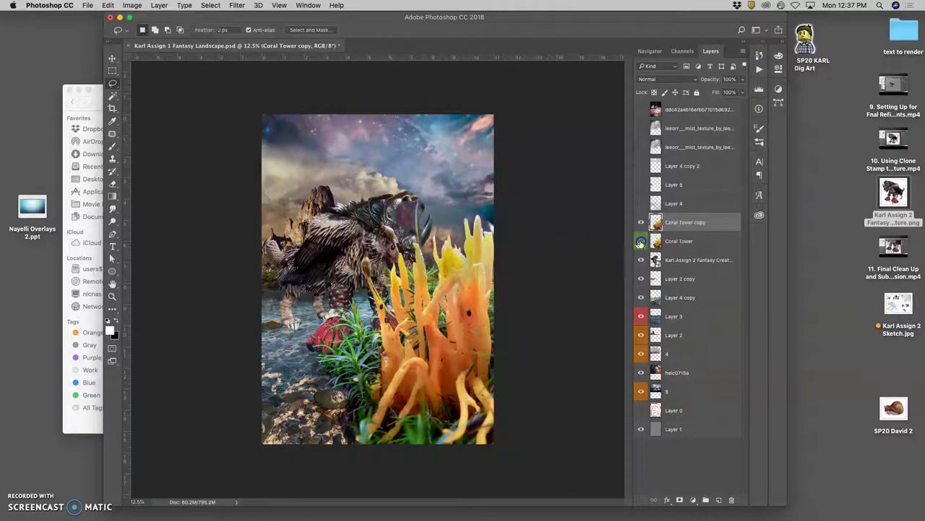
Step: Scale the Coral Tower copy to about 87%, keeping it anchored in the image's lower-right corner
{"action": "key", "text": "super+t"}
{"action": "left_click_drag", "start_coordinate": [305, 193], "coordinate": [319, 232]}
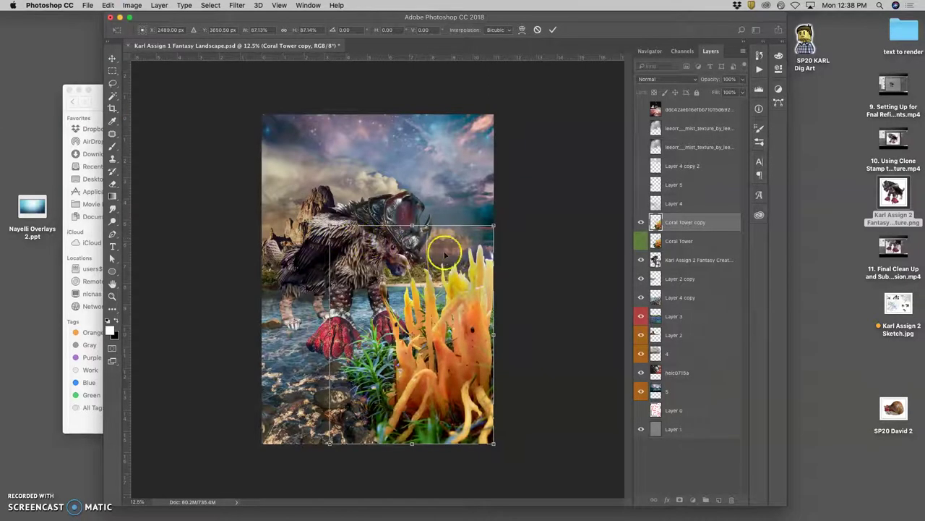
{"action": "key", "text": "Return"}
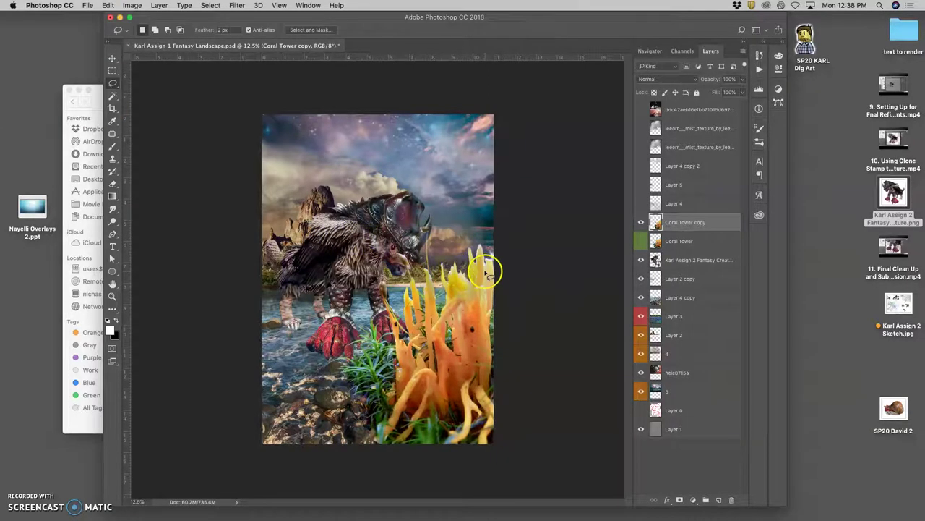
Step: Show Layer 4 and Layer 5 again over the resized coral tower
{"action": "left_click", "coordinate": [641, 203]}
{"action": "left_click", "coordinate": [641, 185]}
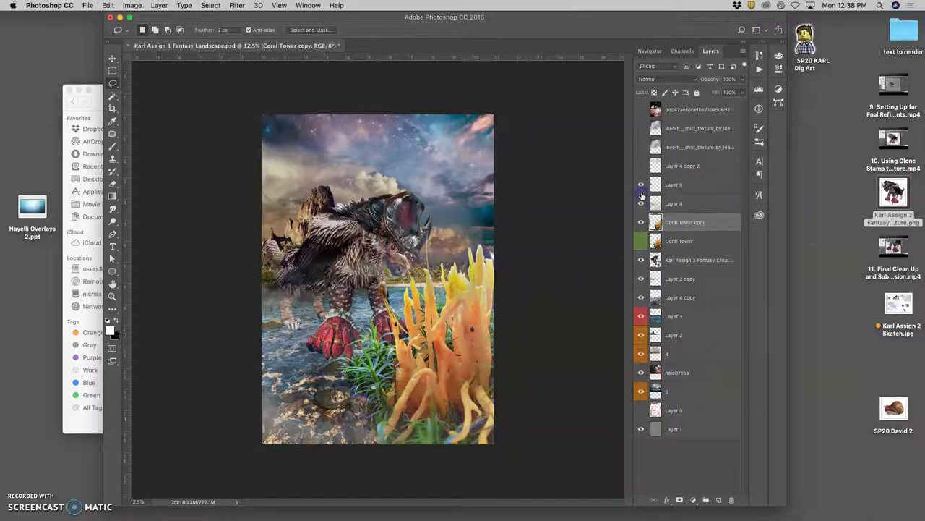
{"action": "left_click", "coordinate": [640, 185]}
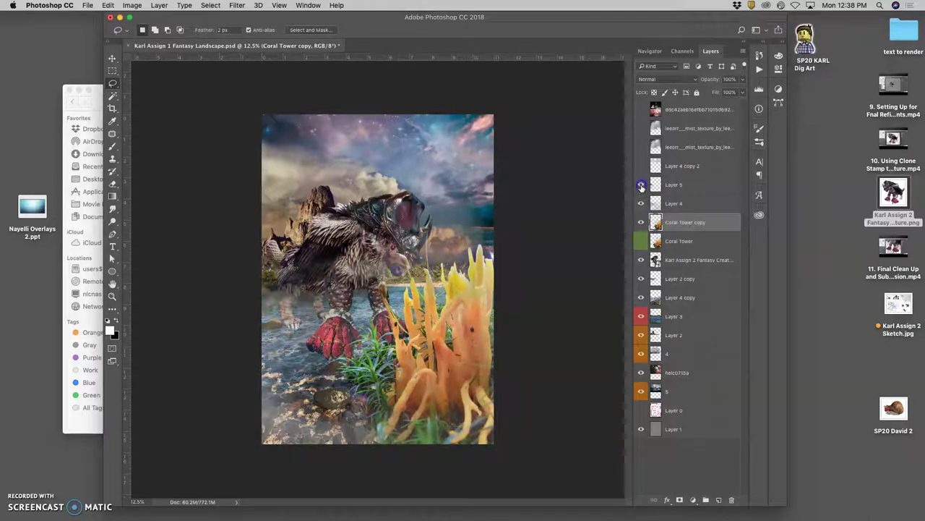
Step: Move Layer 4 and Layer 5 beneath both Coral Tower layers, directly above the creature layer, with Layer 5 on top
{"action": "left_click_drag", "start_coordinate": [661, 198], "coordinate": [667, 250]}
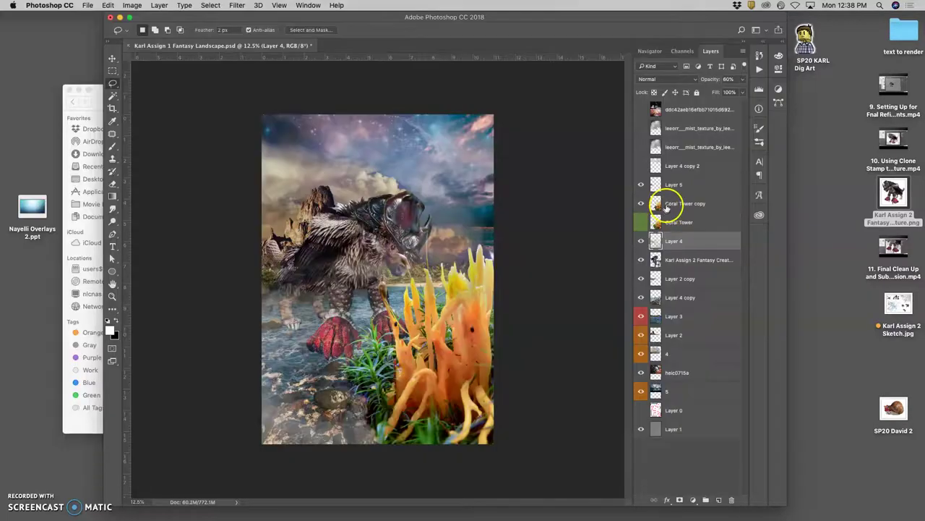
{"action": "left_click_drag", "start_coordinate": [672, 186], "coordinate": [668, 229]}
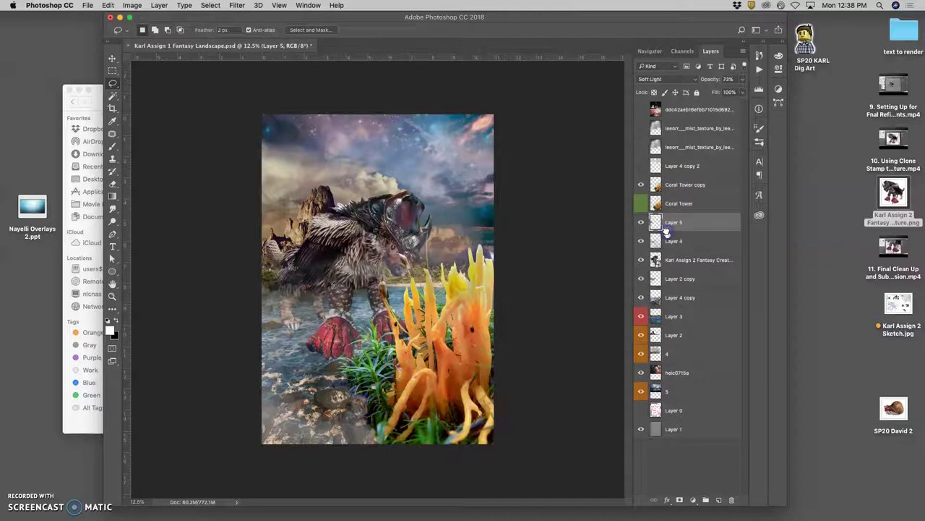
{"action": "left_click", "coordinate": [641, 185]}
{"action": "left_click", "coordinate": [641, 185]}
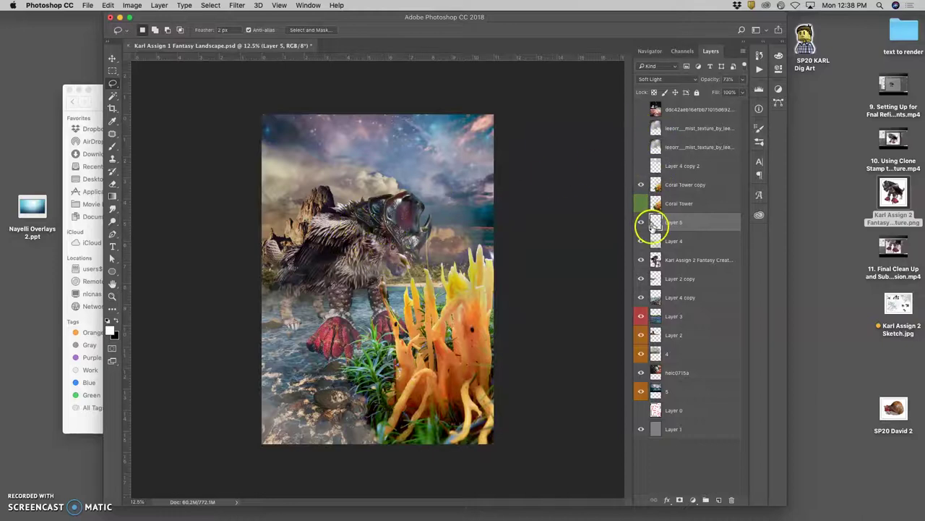
Step: Give the Karl Assign 2 Fantasy Creature layer a blue colour label
{"action": "right_click", "coordinate": [651, 256]}
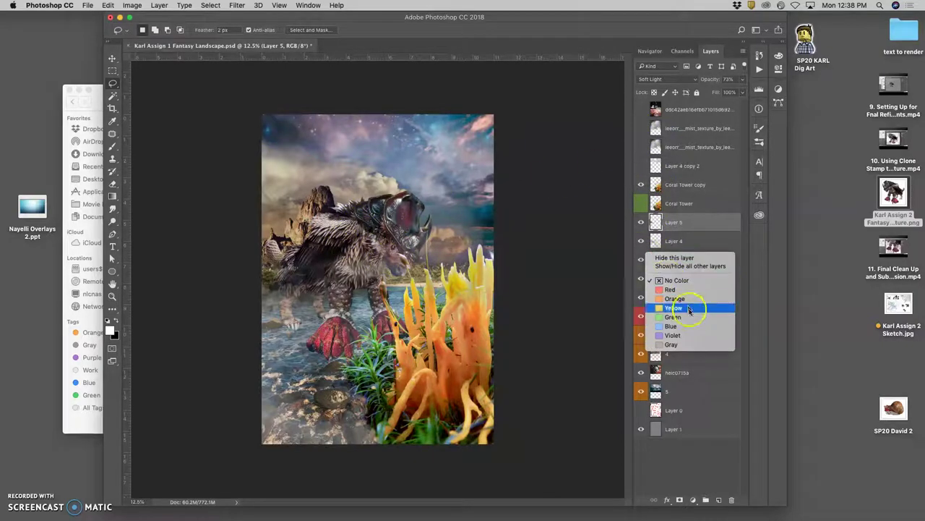
{"action": "left_click", "coordinate": [673, 335]}
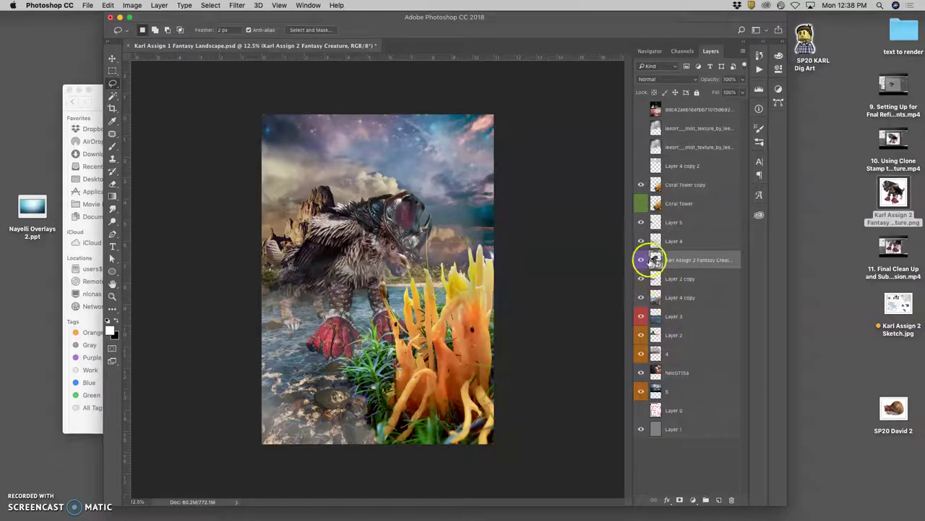
{"action": "right_click", "coordinate": [646, 258]}
{"action": "left_click", "coordinate": [672, 325]}
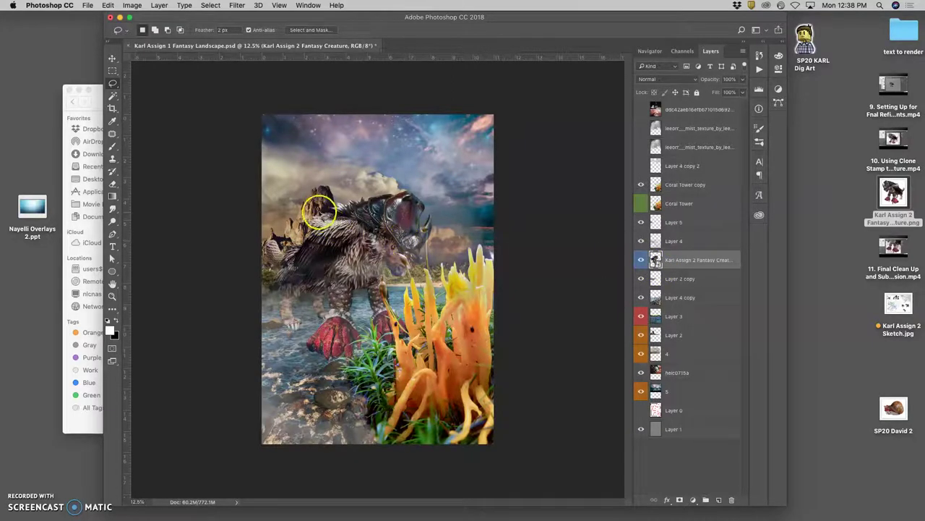
Step: Save the document as a new Photoshop file named Karl Assign 3 Creaturescape on the Desktop
{"action": "left_click", "coordinate": [88, 6]}
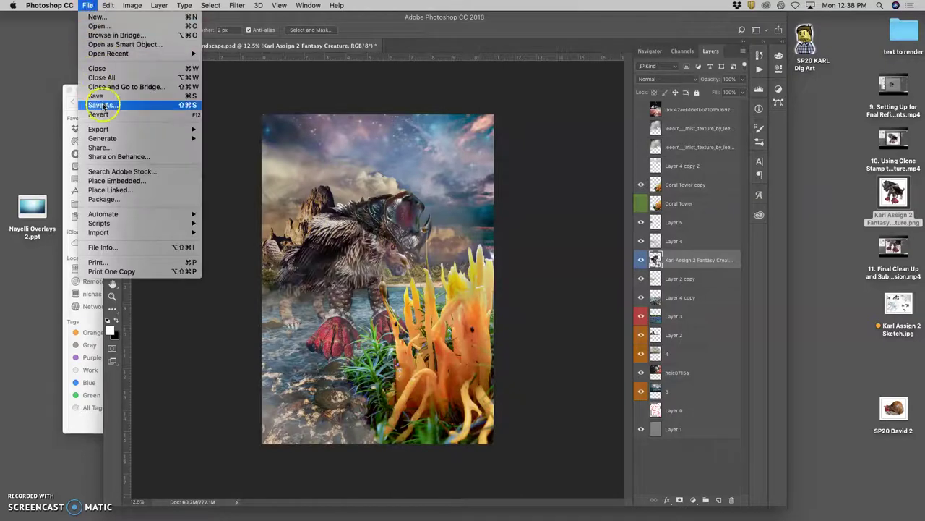
{"action": "left_click", "coordinate": [316, 156]}
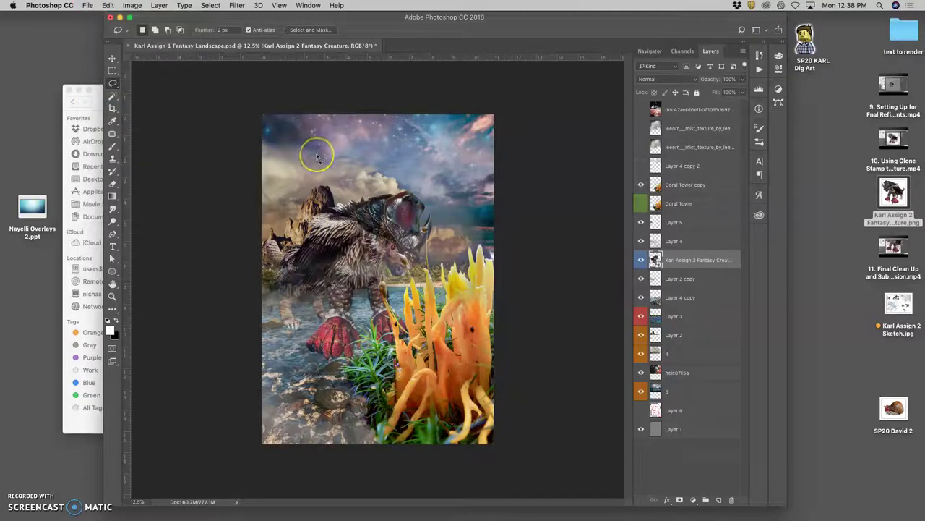
{"action": "key", "text": "super+shift+s"}
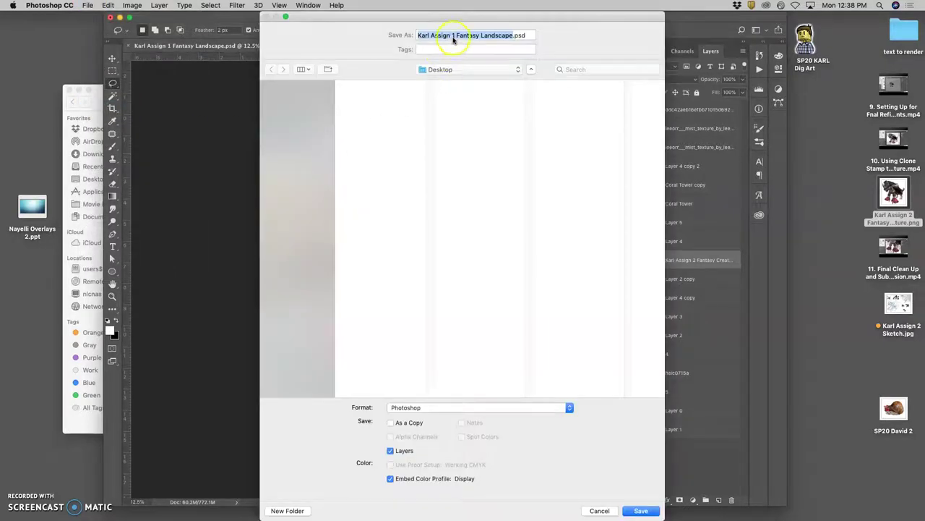
{"action": "left_click", "coordinate": [454, 36]}
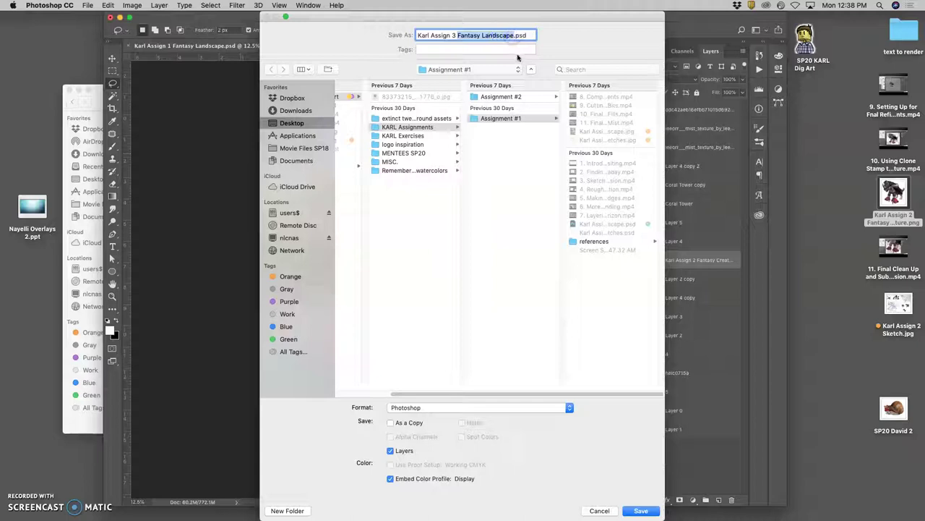
{"action": "type", "text": "3 Creaturescape"}
{"action": "key", "text": "Return"}
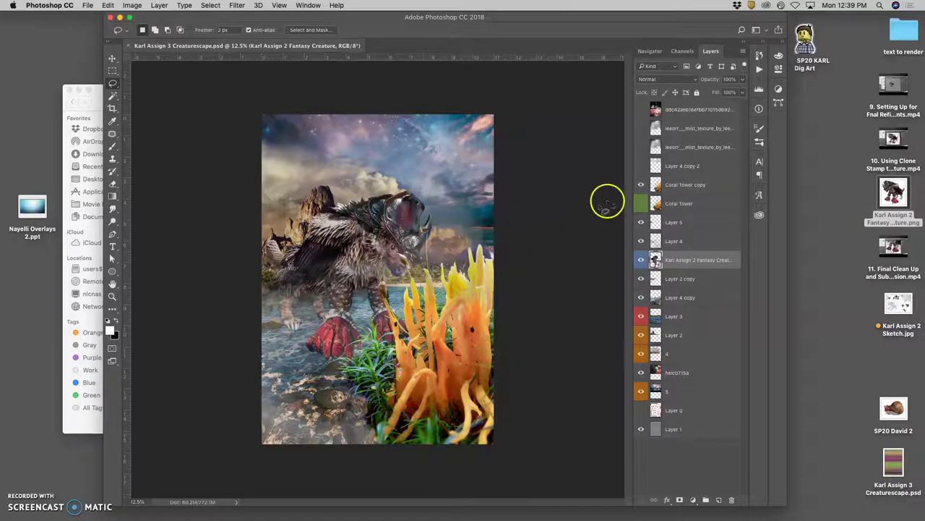
Step: Move Layer 5 and Layer 4 beneath the fantasy creature layer, directly above Layer 2 copy, with Layer 5 on top
{"action": "left_click", "coordinate": [641, 186]}
{"action": "left_click", "coordinate": [641, 185]}
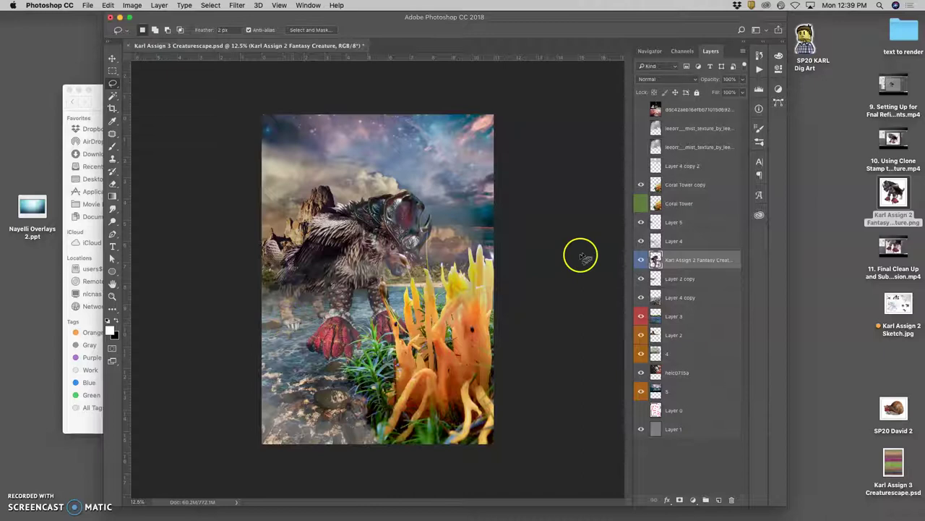
{"action": "mouse_move", "coordinate": [674, 241]}
{"action": "left_mouse_down"}
{"action": "mouse_move", "coordinate": [673, 269]}
{"action": "mouse_move", "coordinate": [667, 248]}
{"action": "left_mouse_up"}
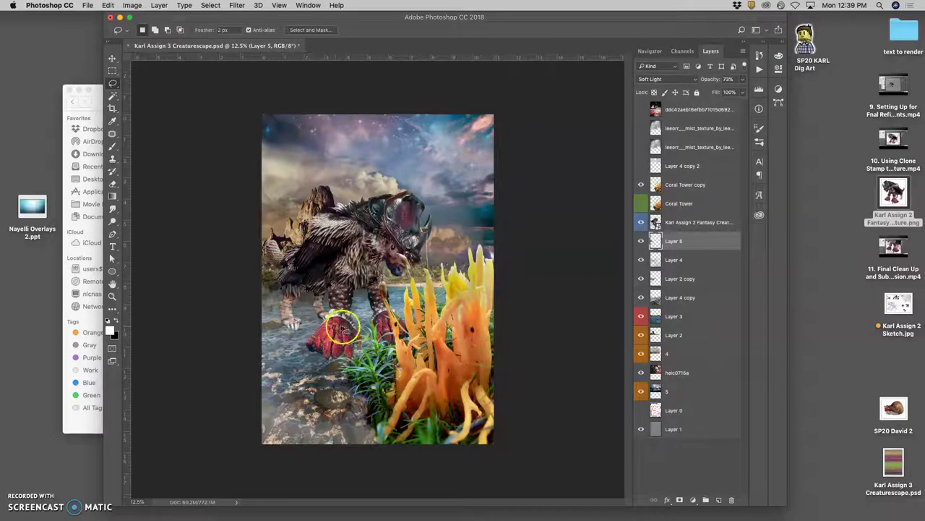
{"action": "left_click", "coordinate": [640, 224]}
{"action": "left_click", "coordinate": [640, 225]}
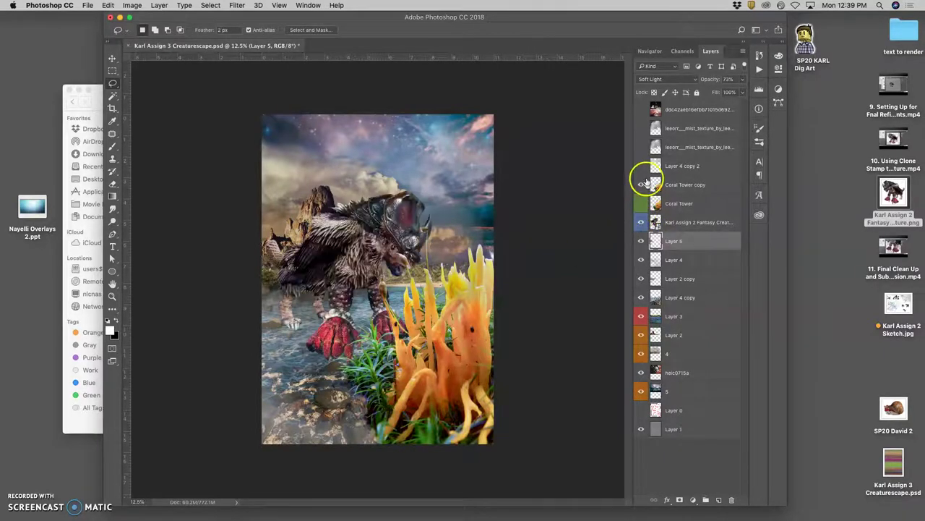
Step: Show Layer 4 copy 2, the lower mist texture layer and the topmost overlay layer
{"action": "left_click", "coordinate": [640, 167]}
{"action": "left_click", "coordinate": [640, 147]}
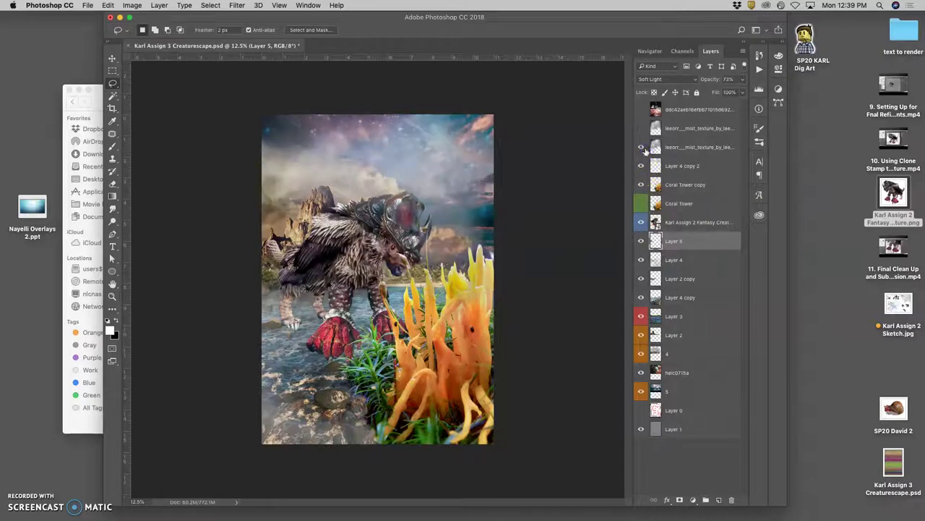
{"action": "left_click", "coordinate": [640, 110]}
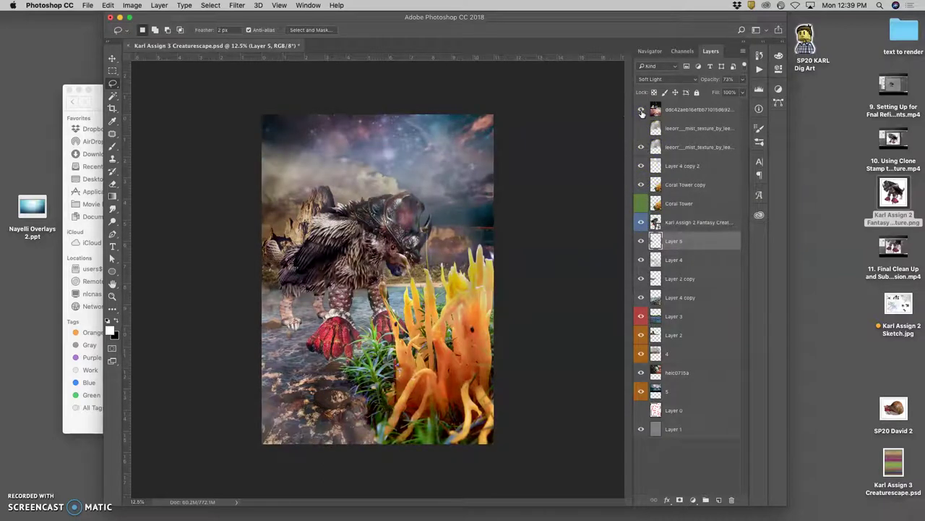
Step: Set the topmost overlay layer's opacity to 24% and save the document
{"action": "left_click", "coordinate": [641, 110]}
{"action": "left_click", "coordinate": [686, 109]}
{"action": "left_click", "coordinate": [741, 81]}
{"action": "left_click_drag", "start_coordinate": [713, 92], "coordinate": [707, 92]}
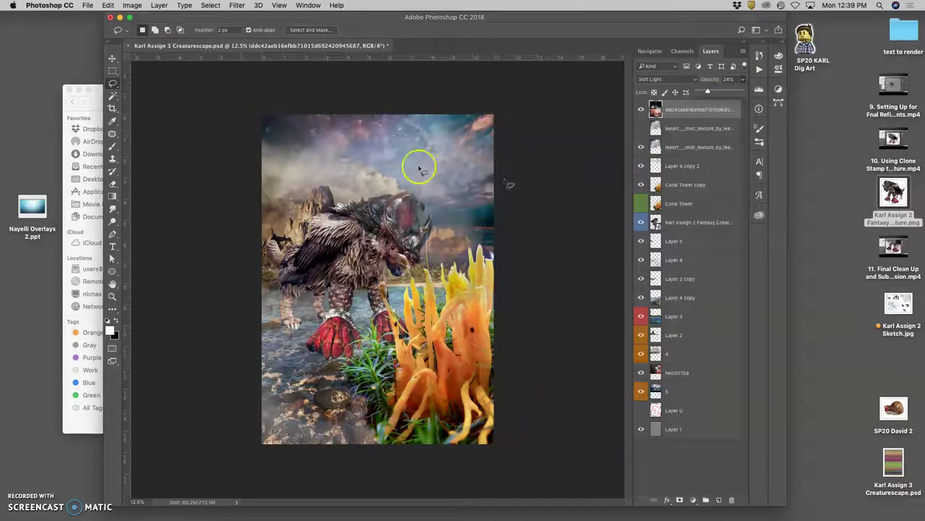
{"action": "left_click", "coordinate": [87, 5]}
{"action": "left_click", "coordinate": [93, 97]}
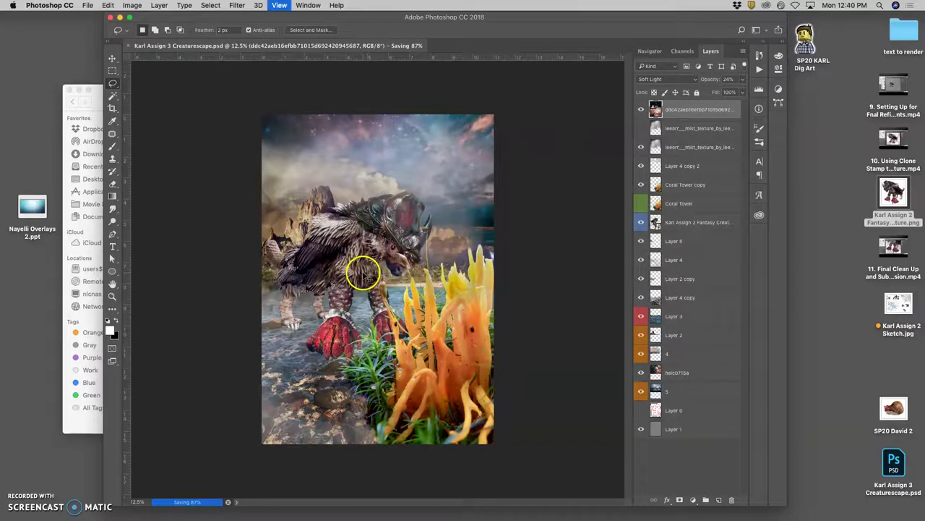
Step: Examine the composite up close around the creature's legs, feathers, tail and head, the rocks and the coral tower, ending on the whole image
{"action": "scroll", "coordinate": [361, 273], "scroll_direction": "up", "scroll_amount": 5}
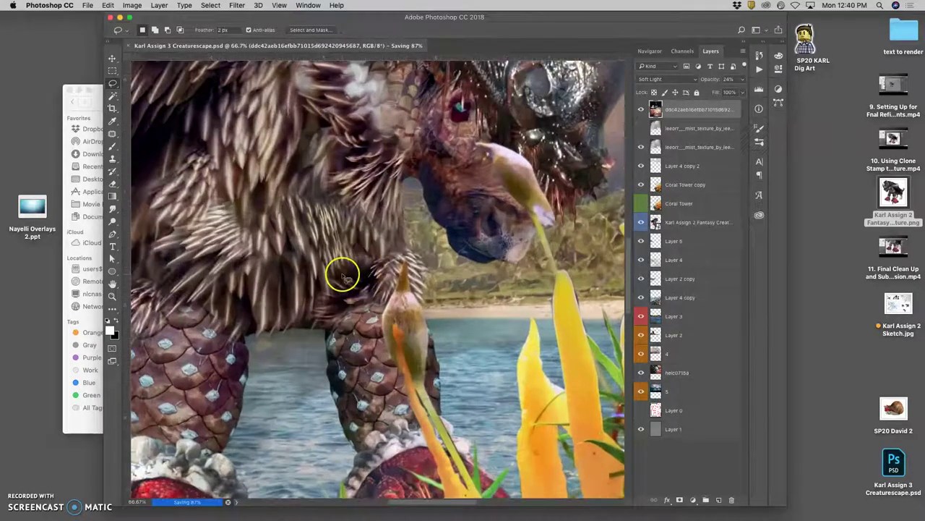
{"action": "scroll", "coordinate": [342, 274], "scroll_direction": "down", "scroll_amount": 5}
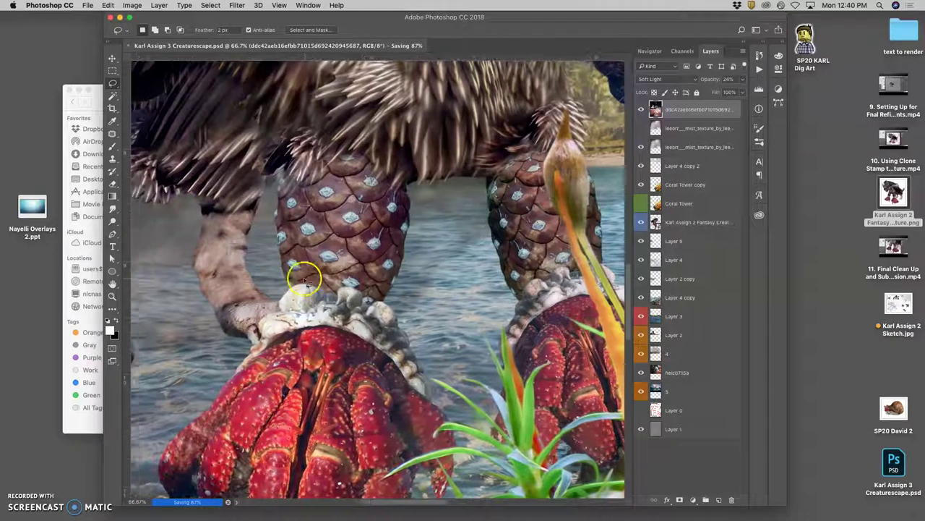
{"action": "scroll", "coordinate": [303, 277], "scroll_direction": "left", "scroll_amount": 5}
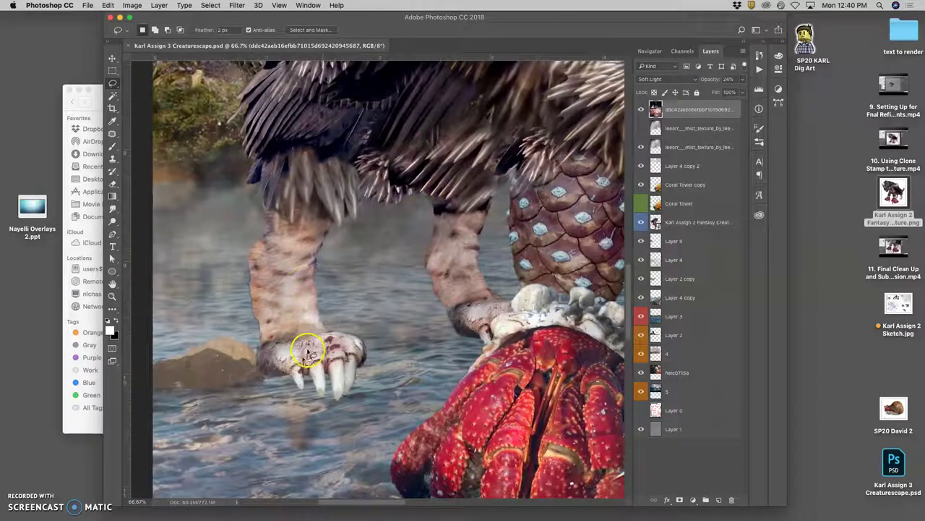
{"action": "scroll", "coordinate": [310, 289], "scroll_direction": "up", "scroll_amount": 5}
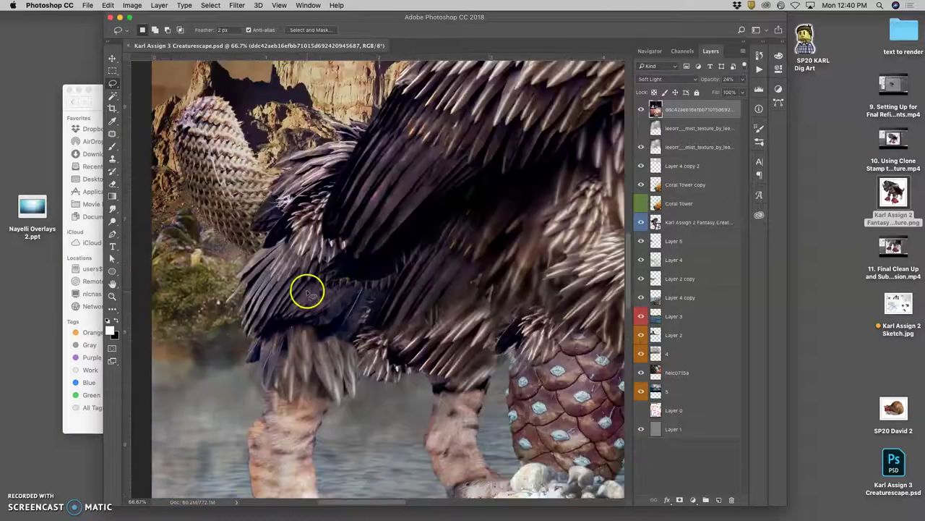
{"action": "scroll", "coordinate": [308, 292], "scroll_direction": "up", "scroll_amount": 10}
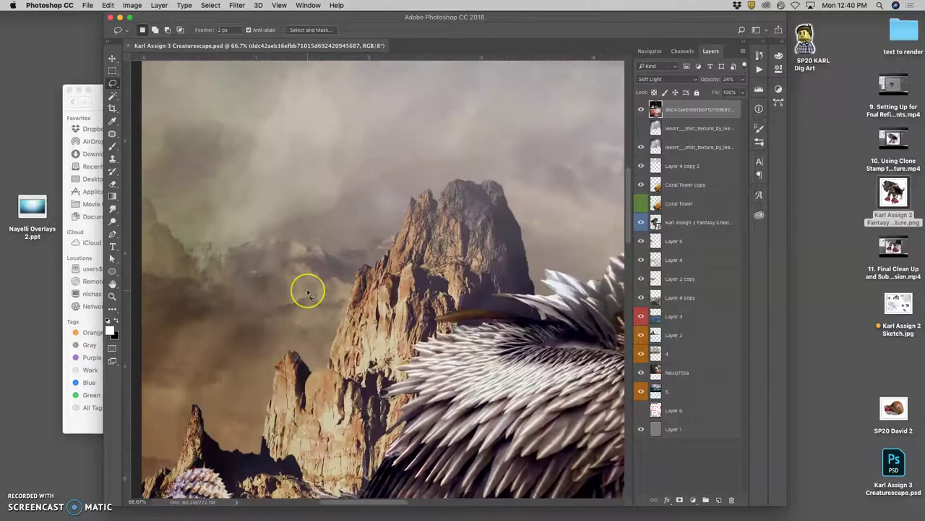
{"action": "scroll", "coordinate": [308, 292], "scroll_direction": "right", "scroll_amount": 5}
{"action": "scroll", "coordinate": [308, 293], "scroll_direction": "right", "scroll_amount": 8}
{"action": "scroll", "coordinate": [308, 292], "scroll_direction": "down", "scroll_amount": 3}
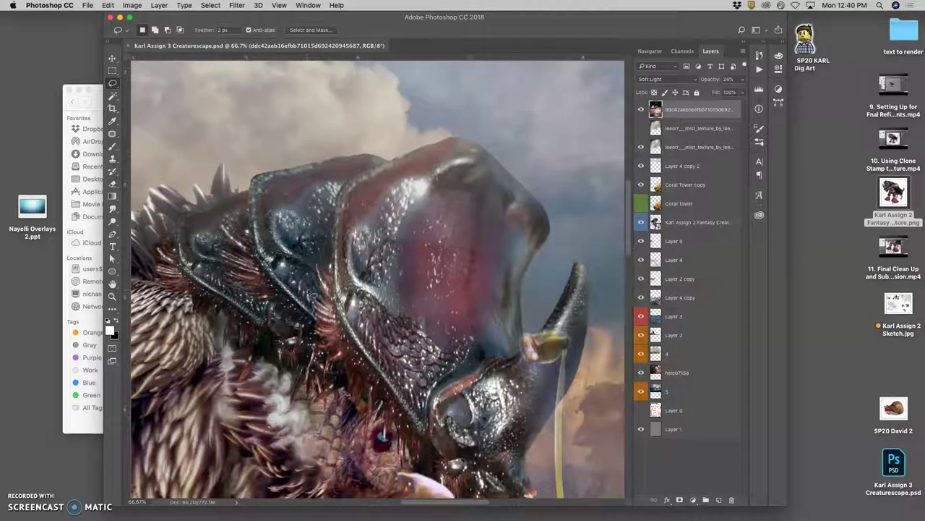
{"action": "scroll", "coordinate": [308, 292], "scroll_direction": "down", "scroll_amount": 8}
{"action": "scroll", "coordinate": [309, 293], "scroll_direction": "right", "scroll_amount": 2}
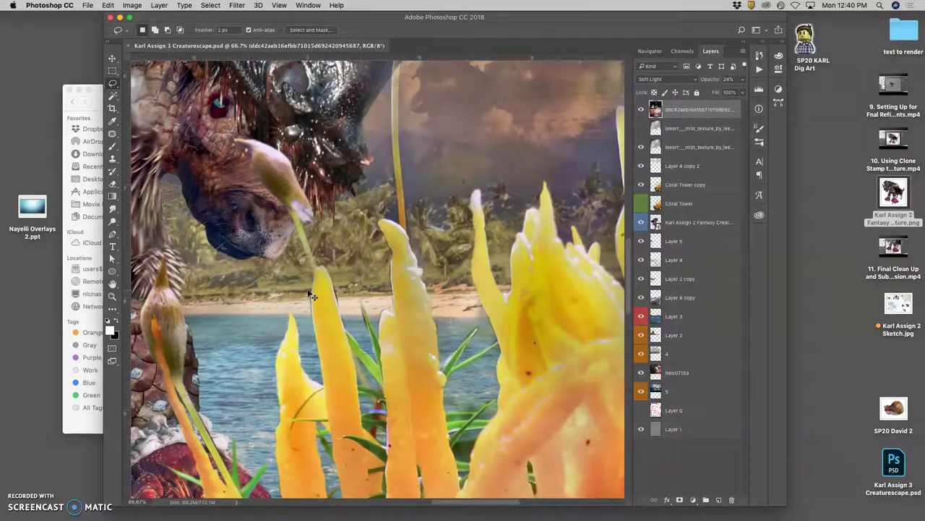
{"action": "key", "text": "super+0"}
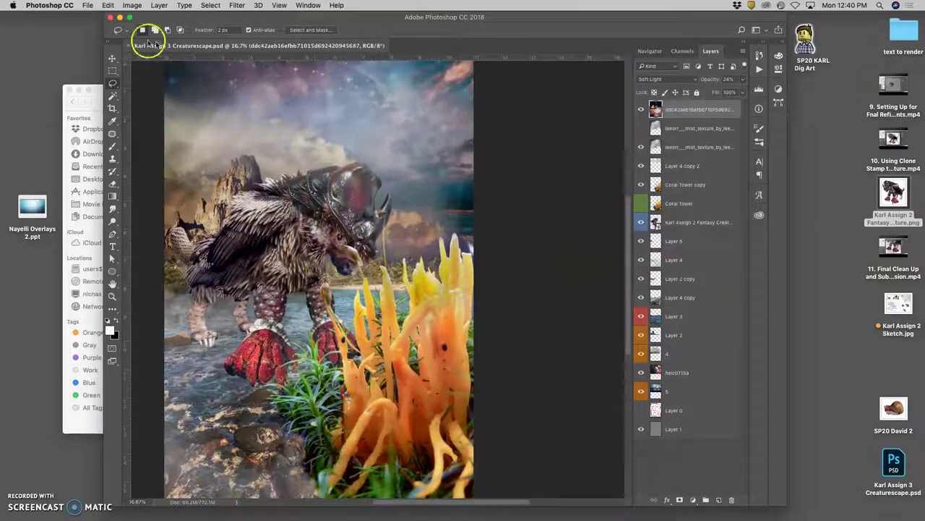
{"action": "left_click", "coordinate": [20, 501]}
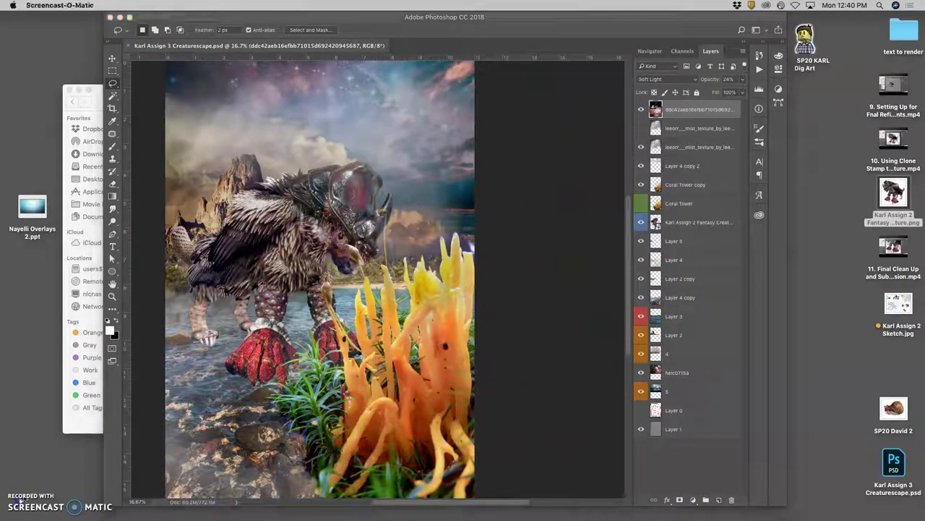